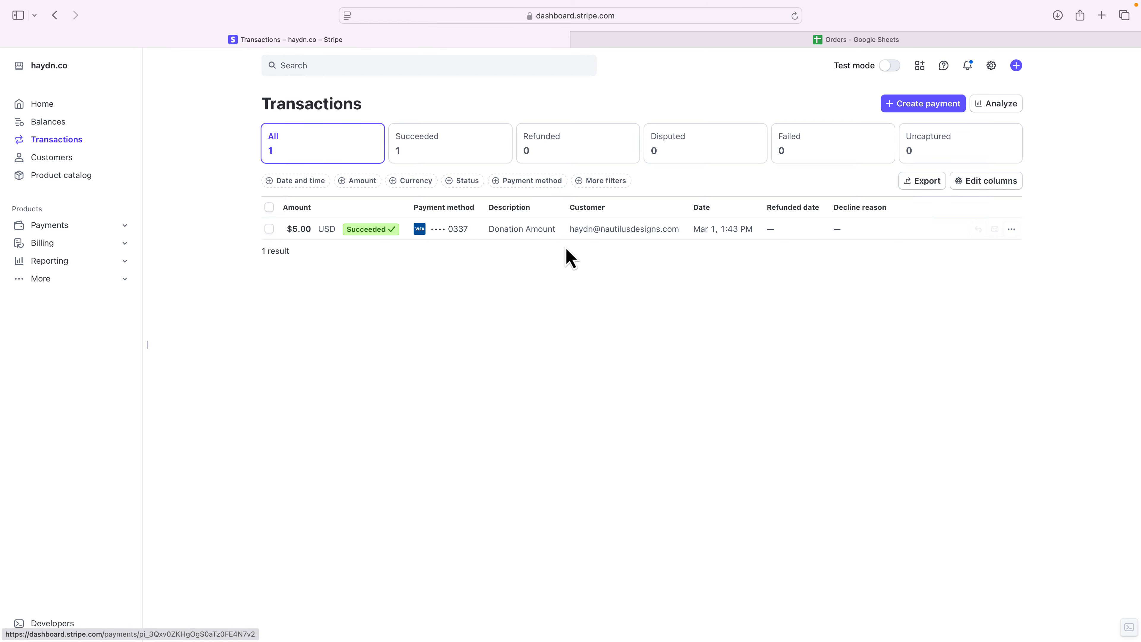
- Check the Orders spreadsheet, return to the Stripe transactions, and open the Zapier website in a new browser tab
left_click(758, 44)
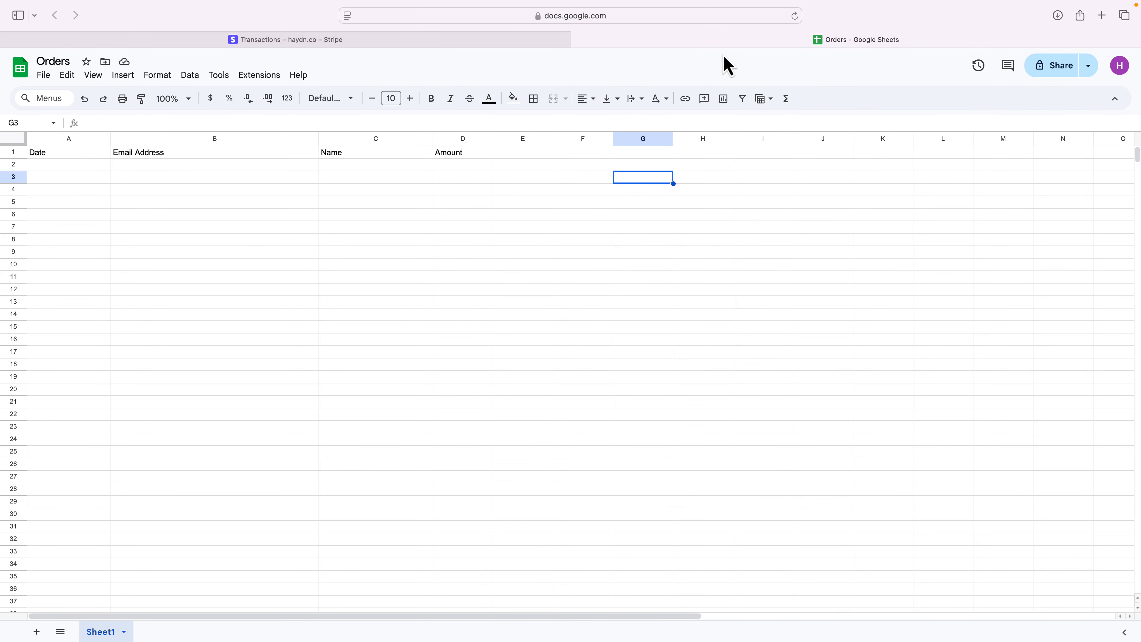
left_click(462, 42)
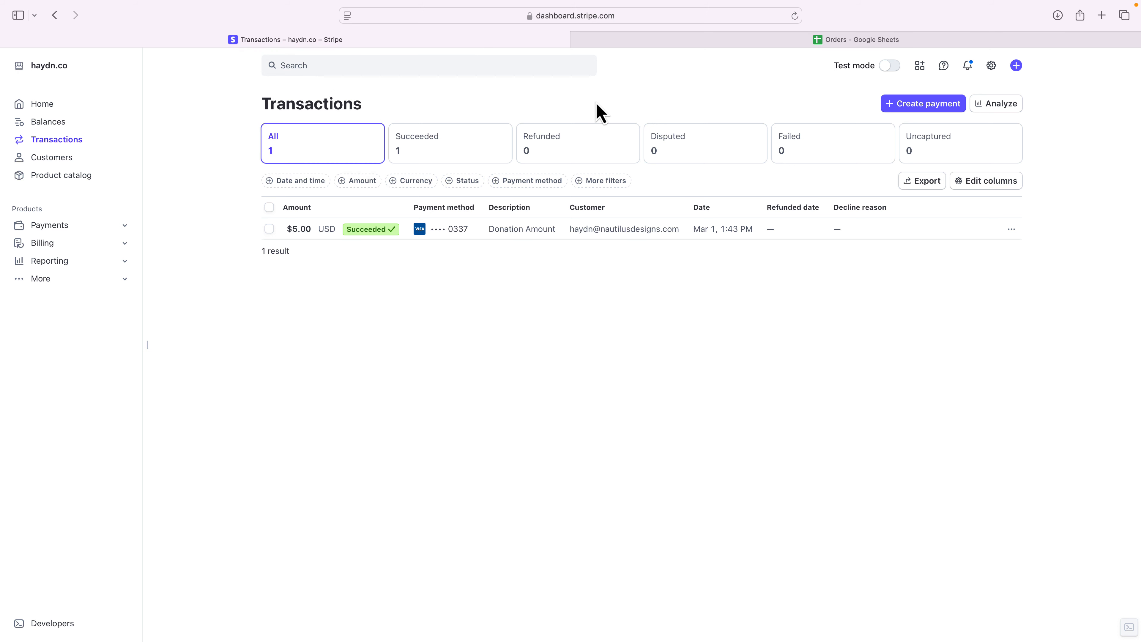
key("super+t")
type("zapier")
key("Return")
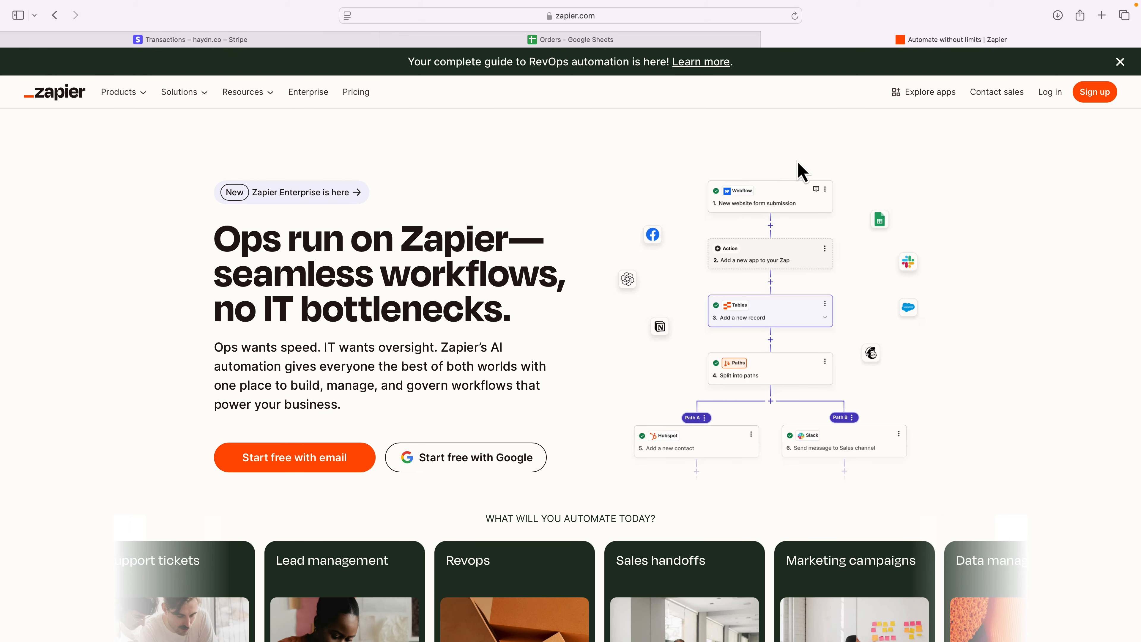
- Examine Zapier's pricing plans, comparing the Free plan's task allowance with the Professional plan's monthly price
left_click(357, 93)
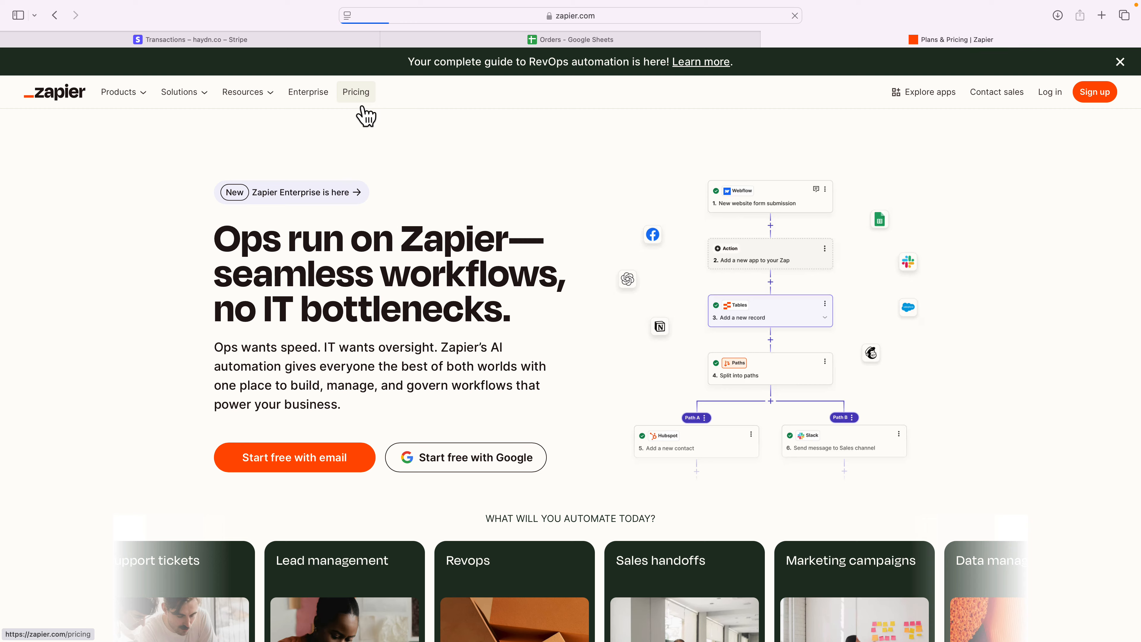
scroll(317, 225, "down", 7)
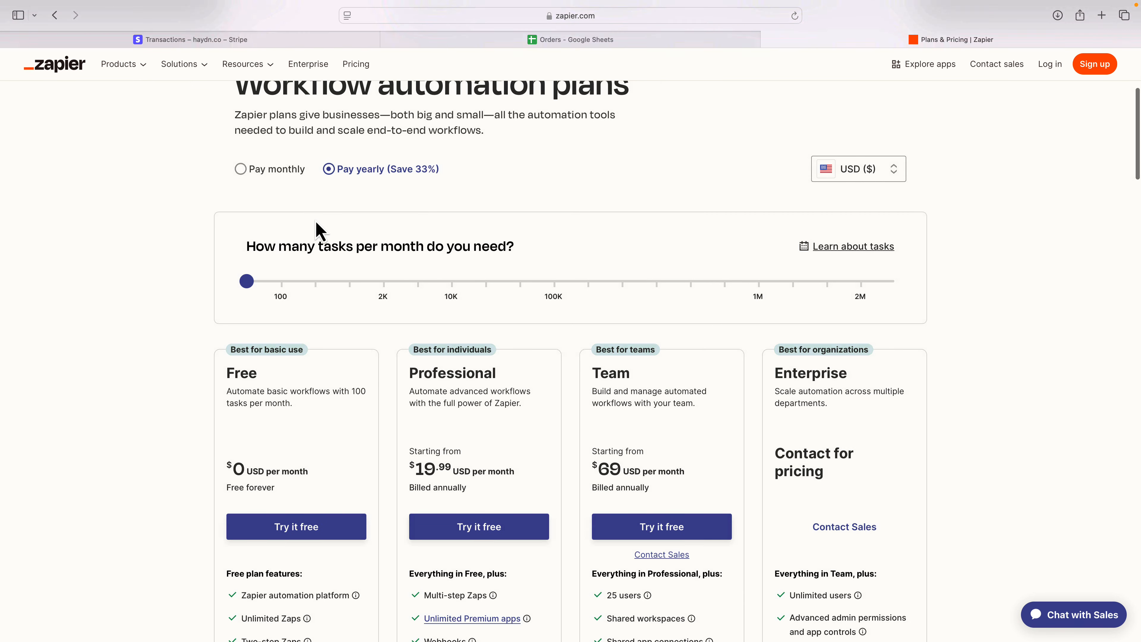
scroll(218, 322, "down", 3)
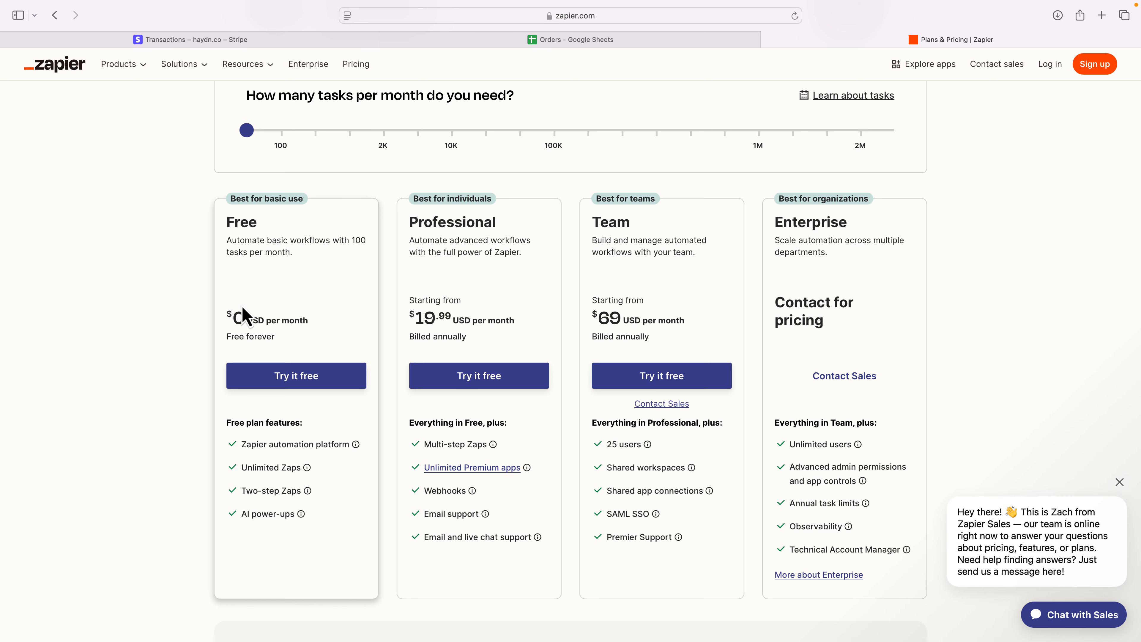
left_click(237, 44)
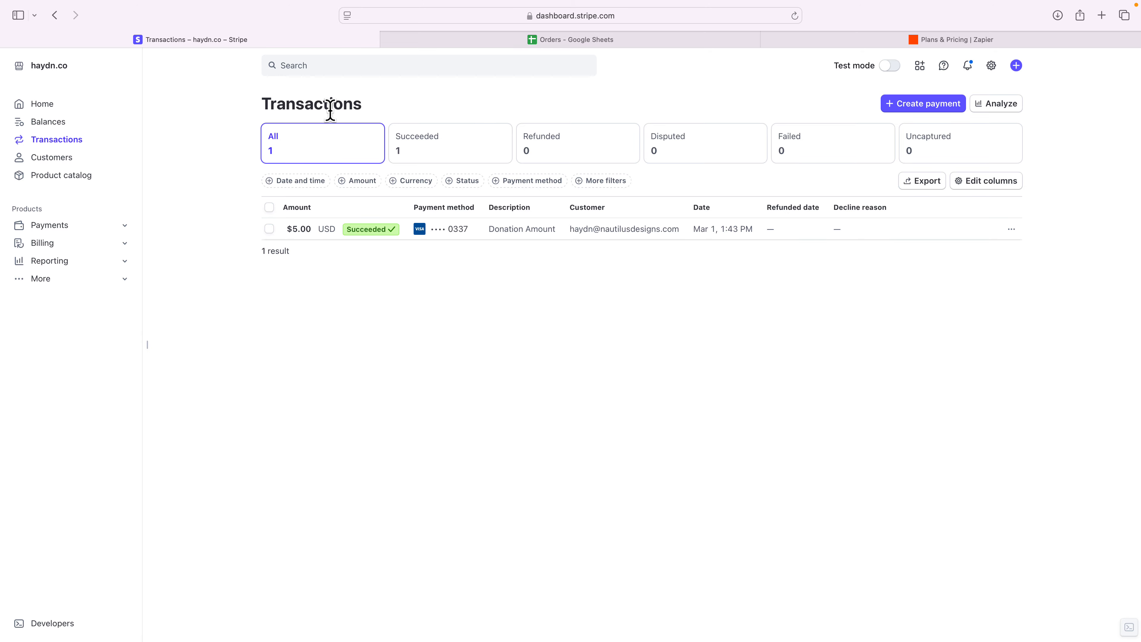
left_click(548, 42)
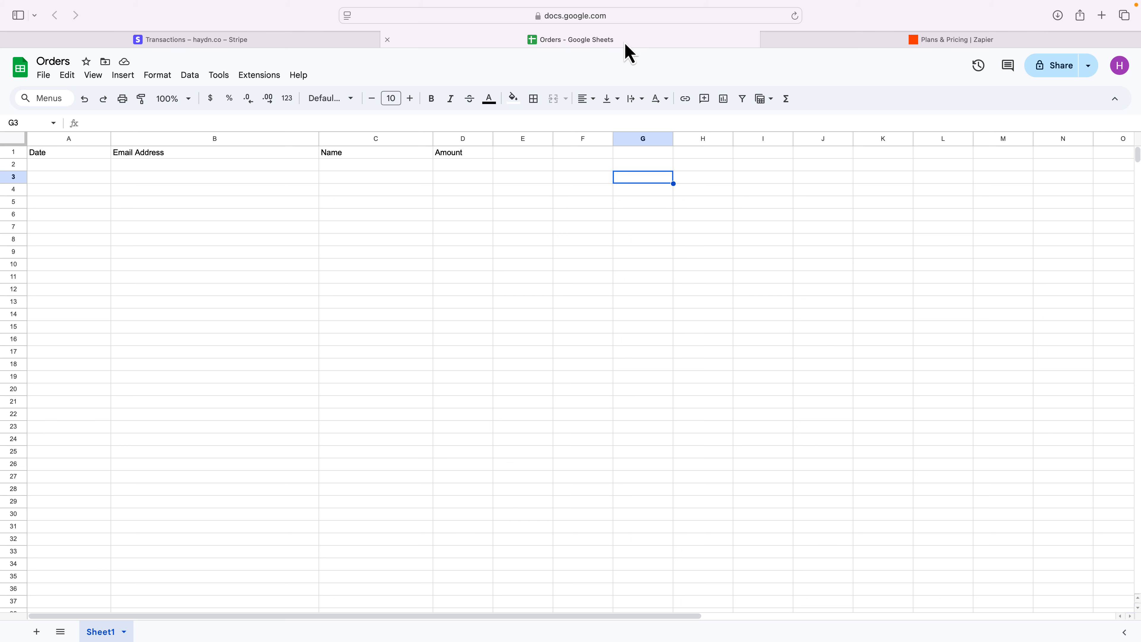
left_click(917, 45)
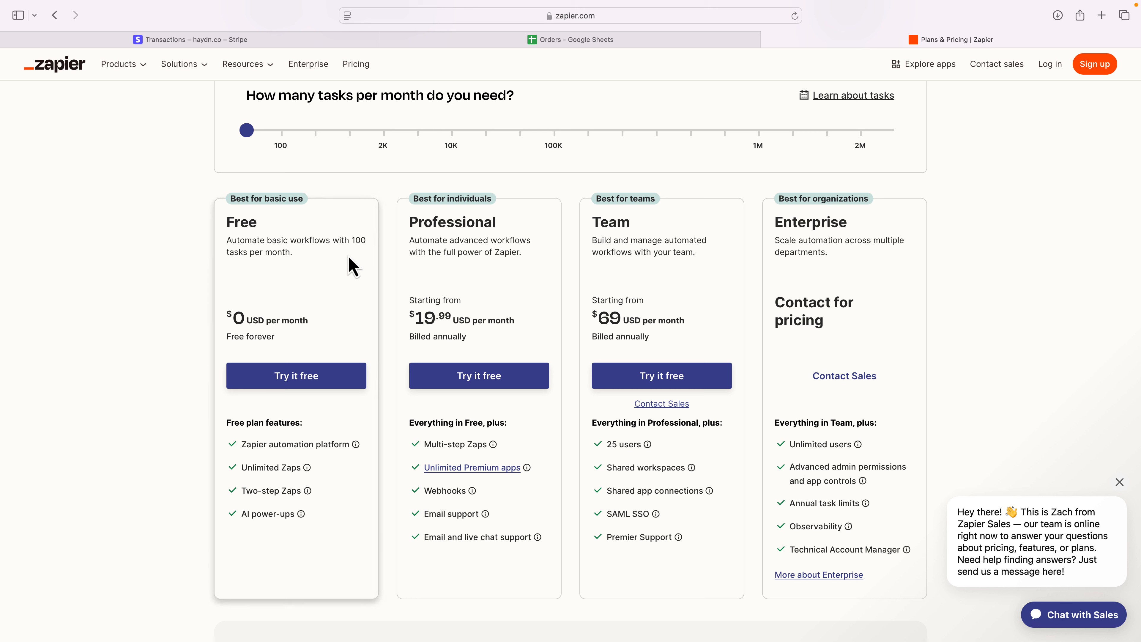
left_click_drag(364, 242, 367, 240)
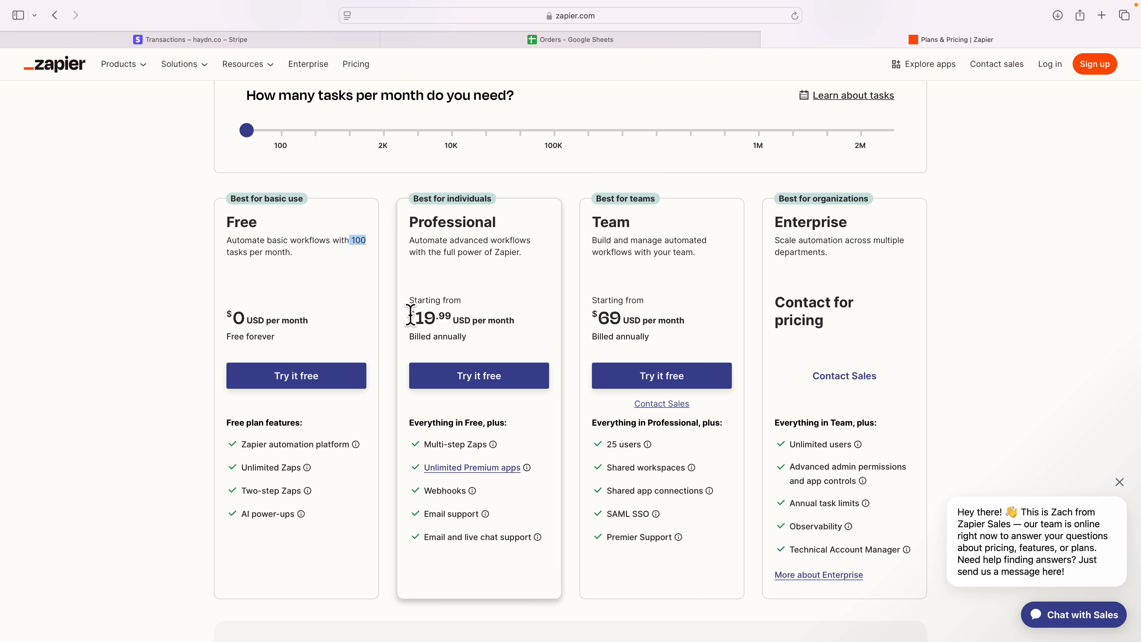
left_click_drag(407, 316, 455, 316)
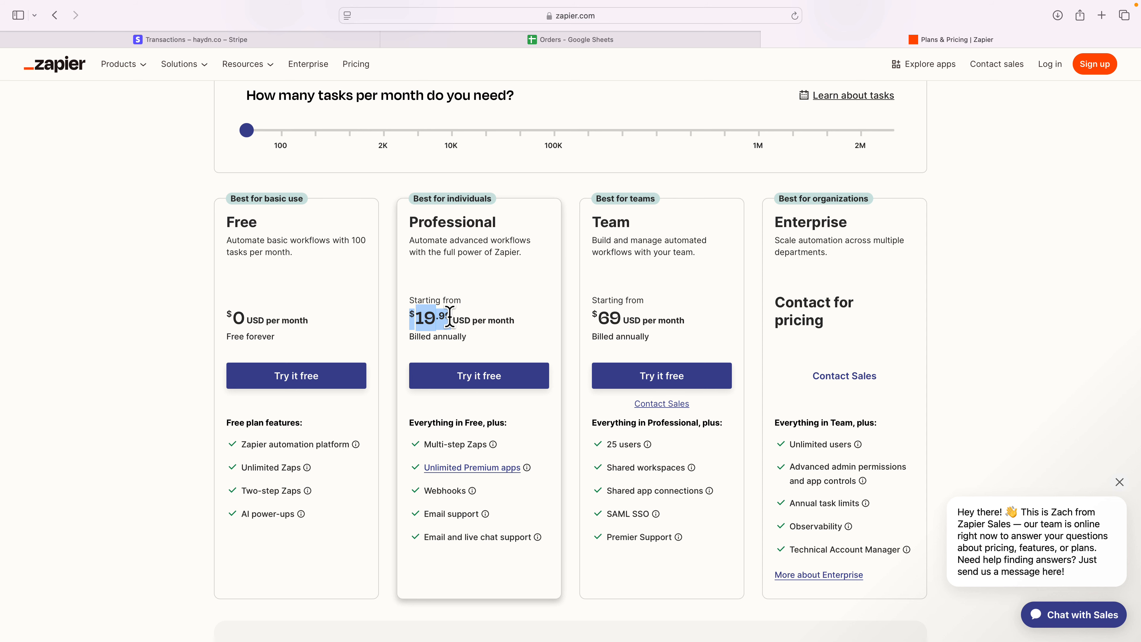
scroll(450, 316, "up", 10)
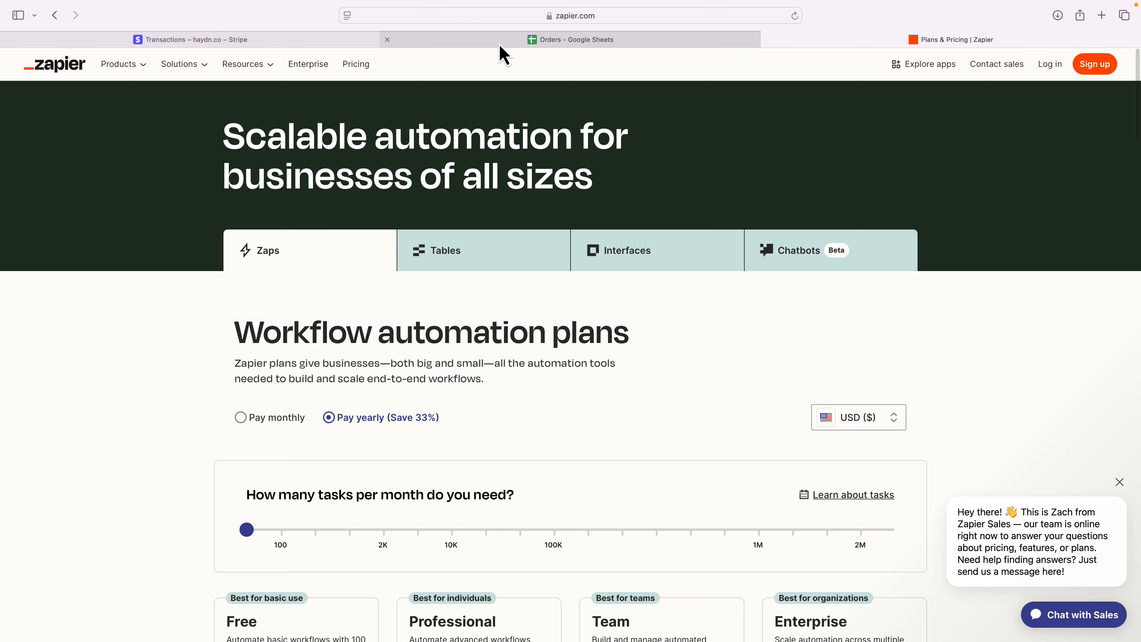
- Log in to Zapier with the saved account e-mail
left_click(1056, 68)
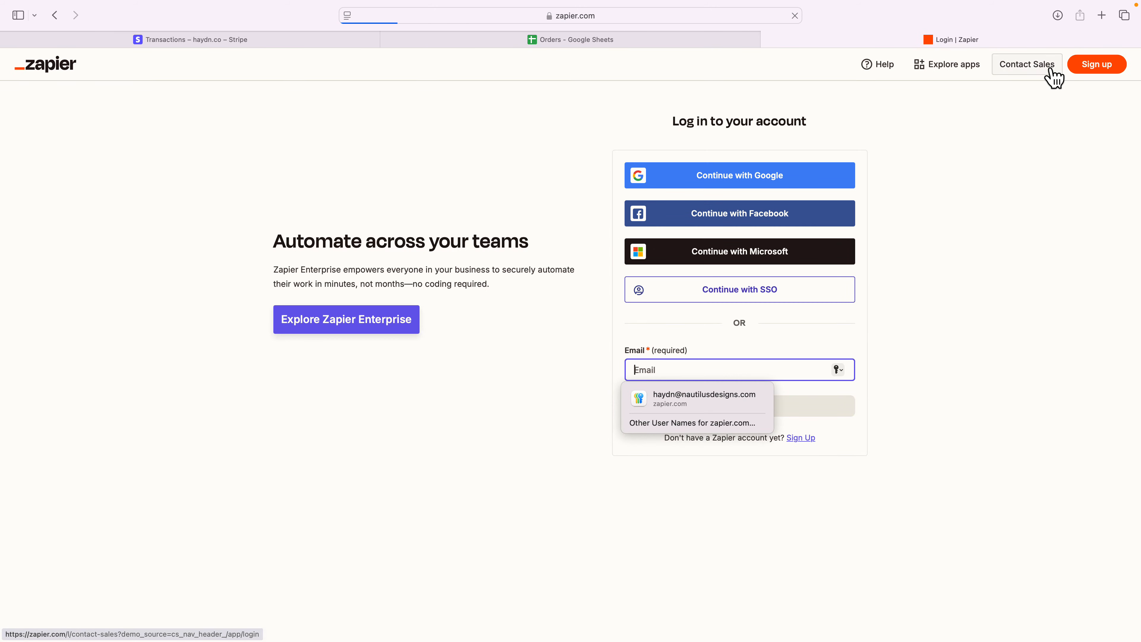
left_click(640, 400)
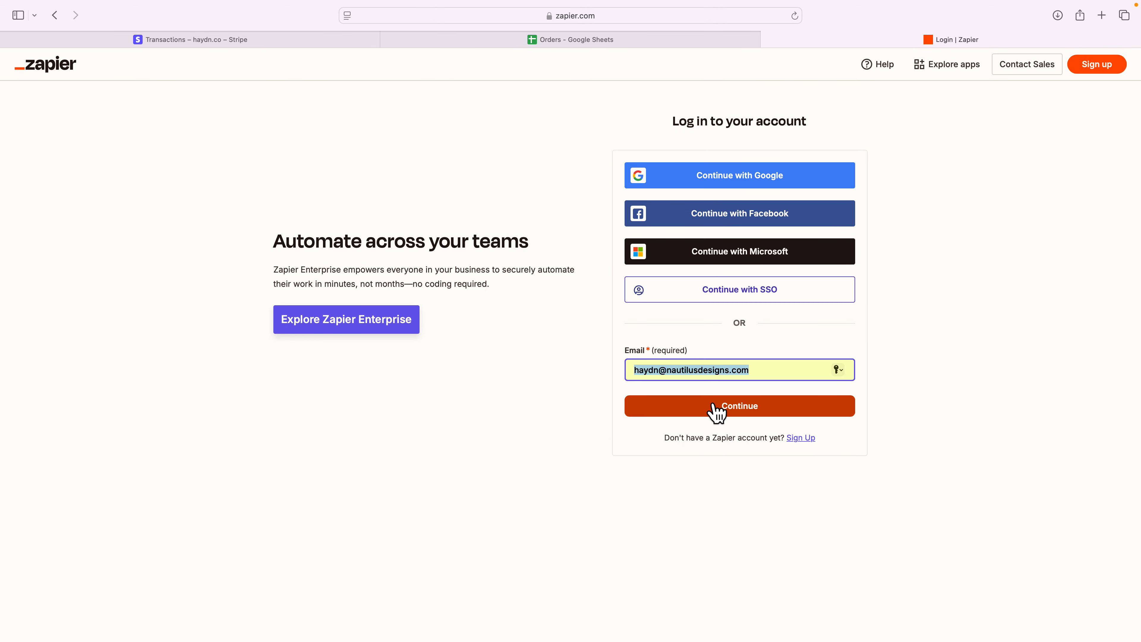
left_click(714, 407)
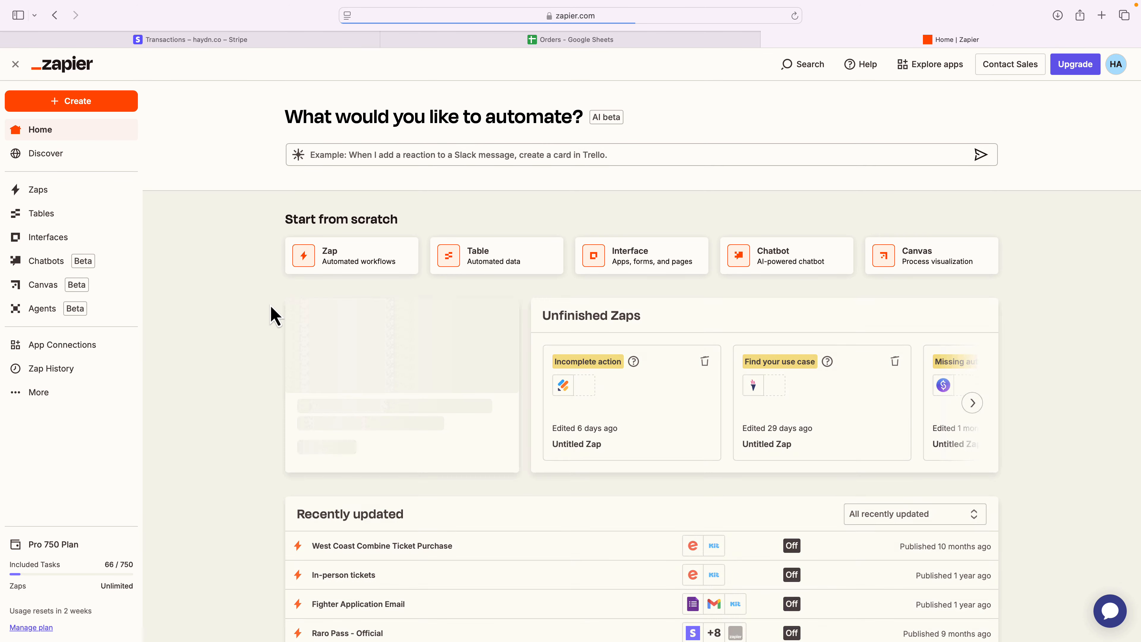
- Create a new Zap and choose Stripe as its trigger app
left_click(82, 106)
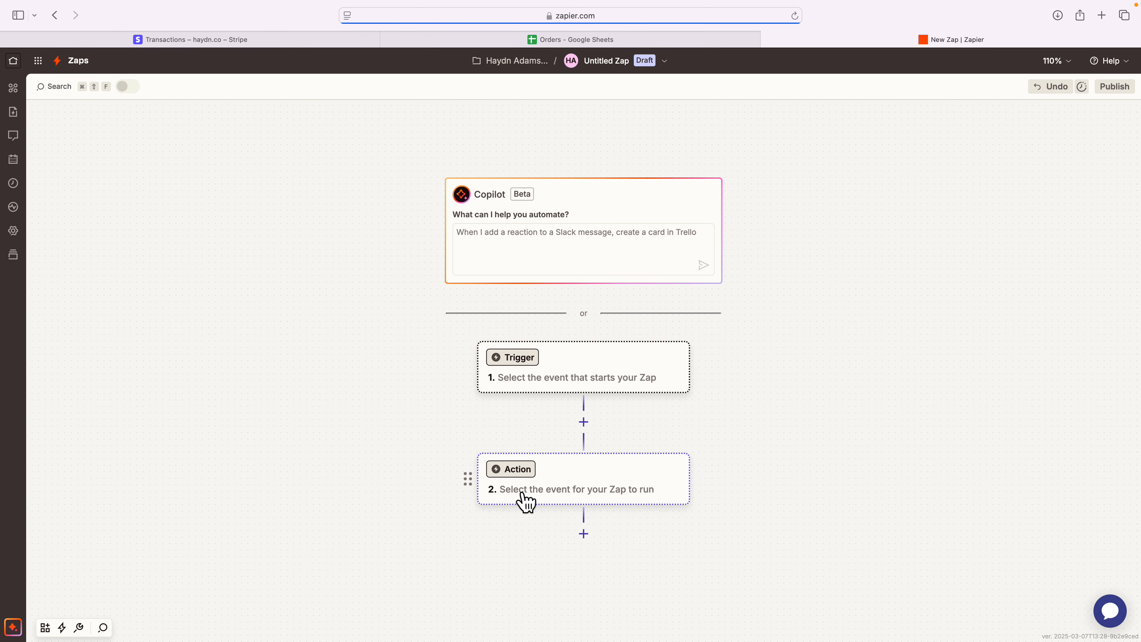
left_click(511, 371)
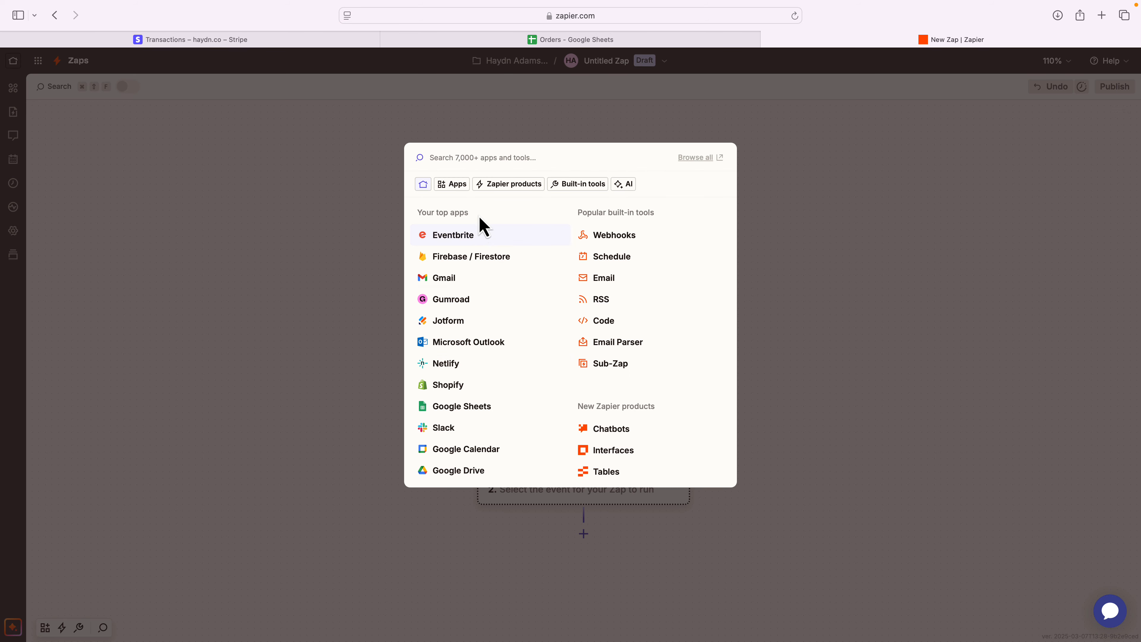
type("str")
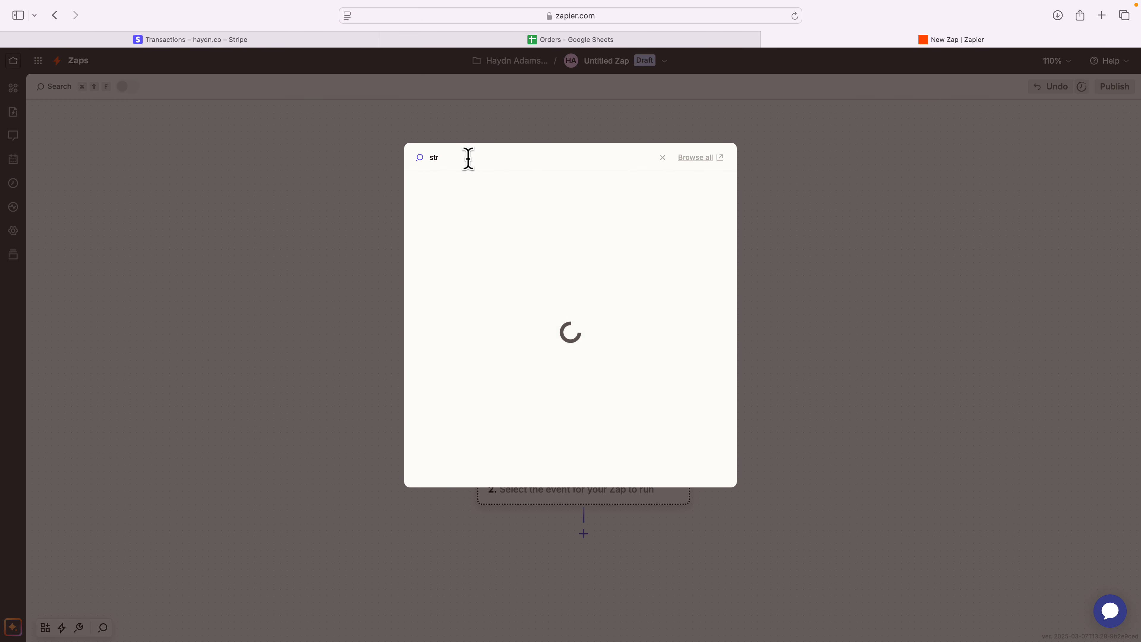
type("ipe")
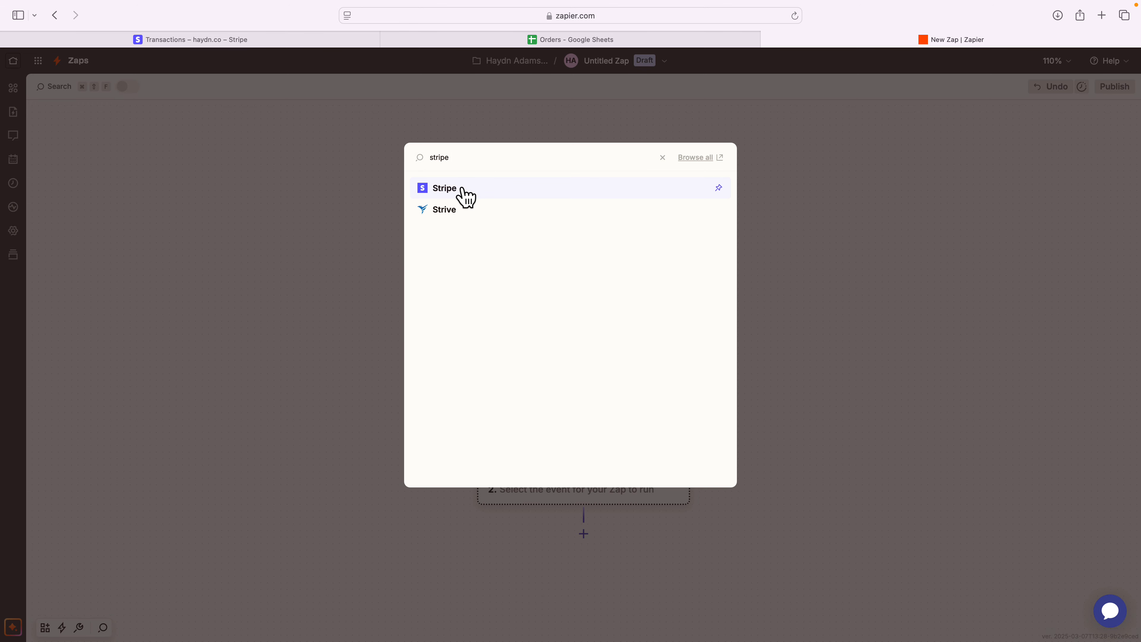
left_click(466, 197)
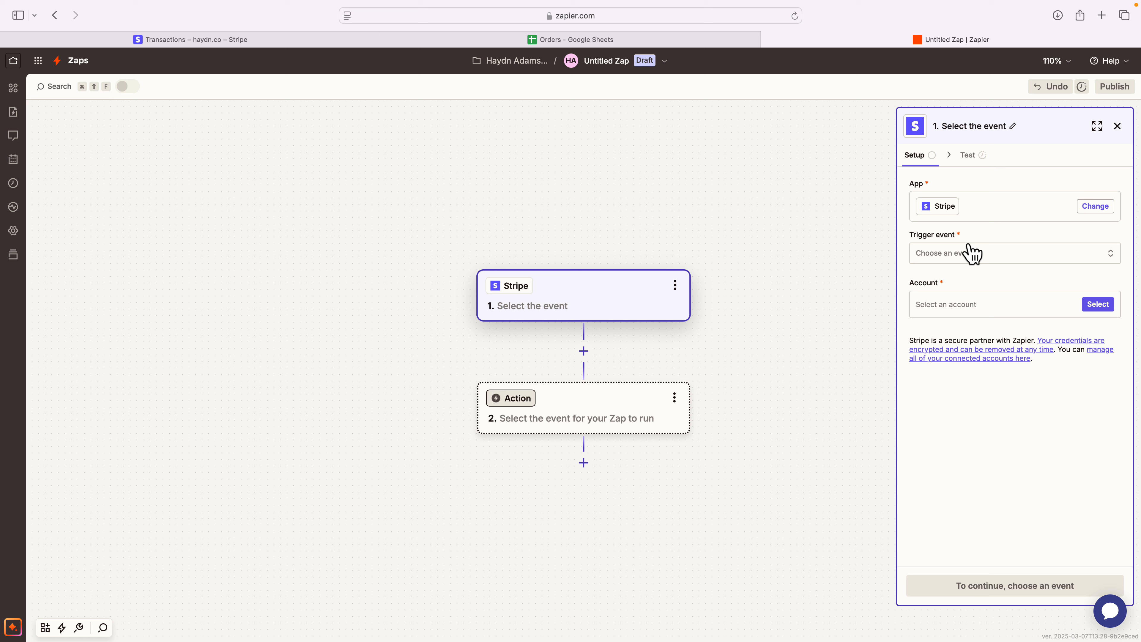
- Set the Stripe trigger event to New Payment and connect a new Stripe account to it
left_click(971, 255)
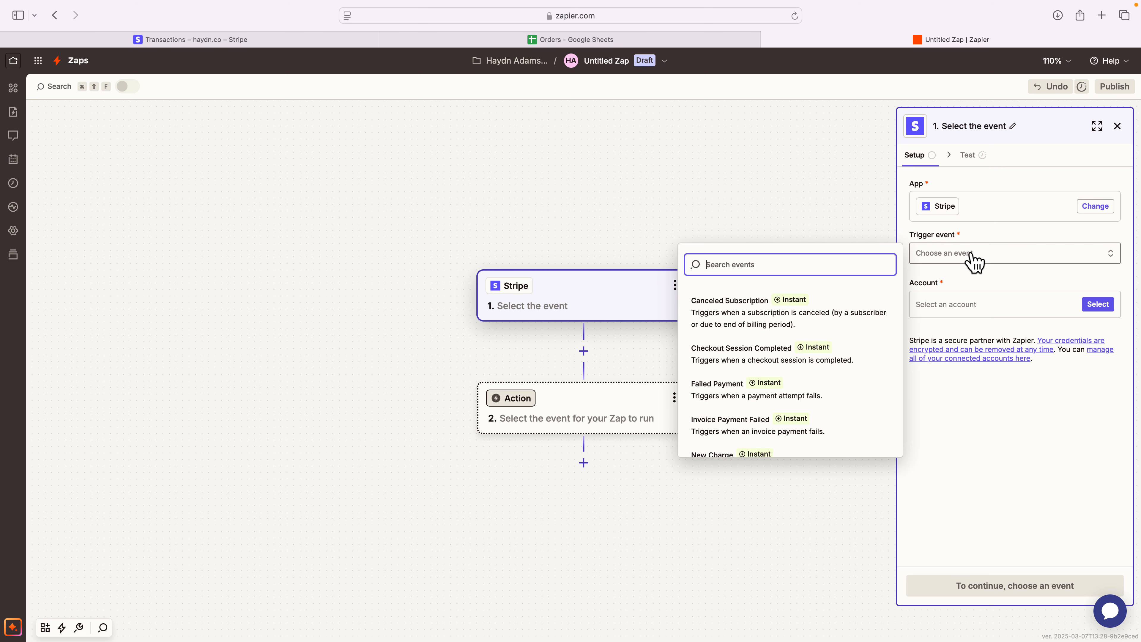
scroll(822, 394, "down", 3)
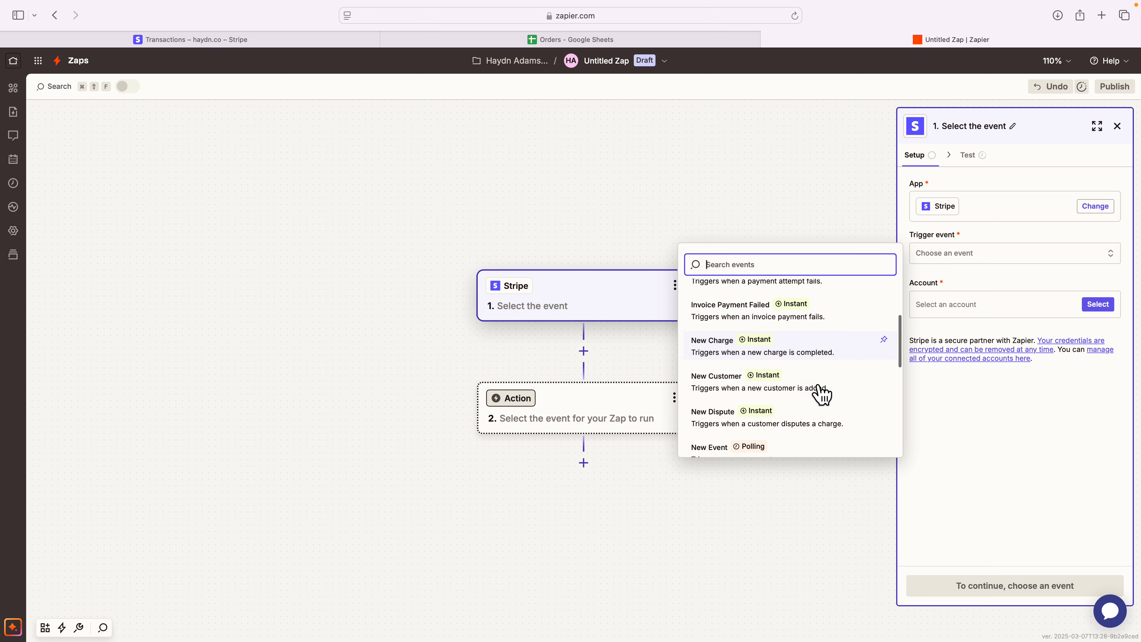
scroll(822, 394, "down", 4)
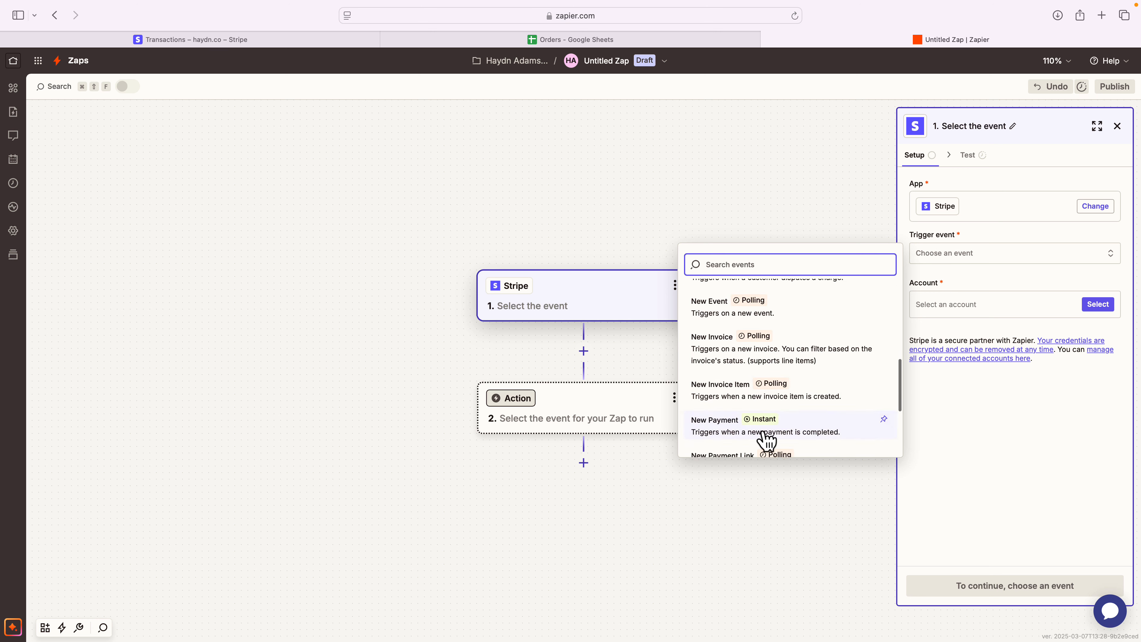
left_click(792, 434)
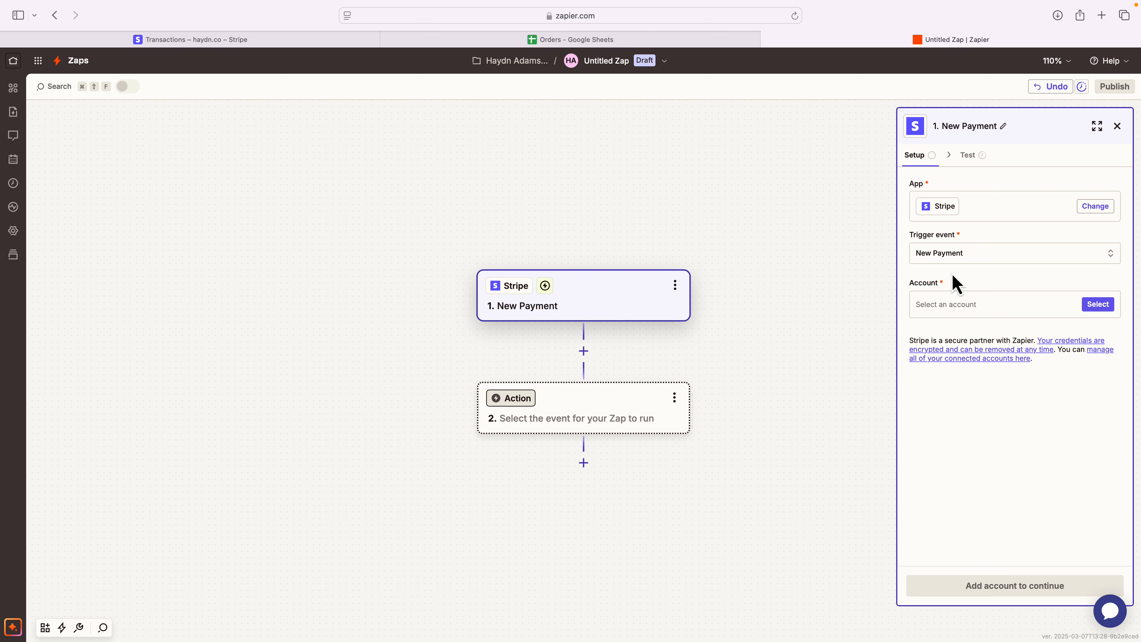
left_click(1096, 306)
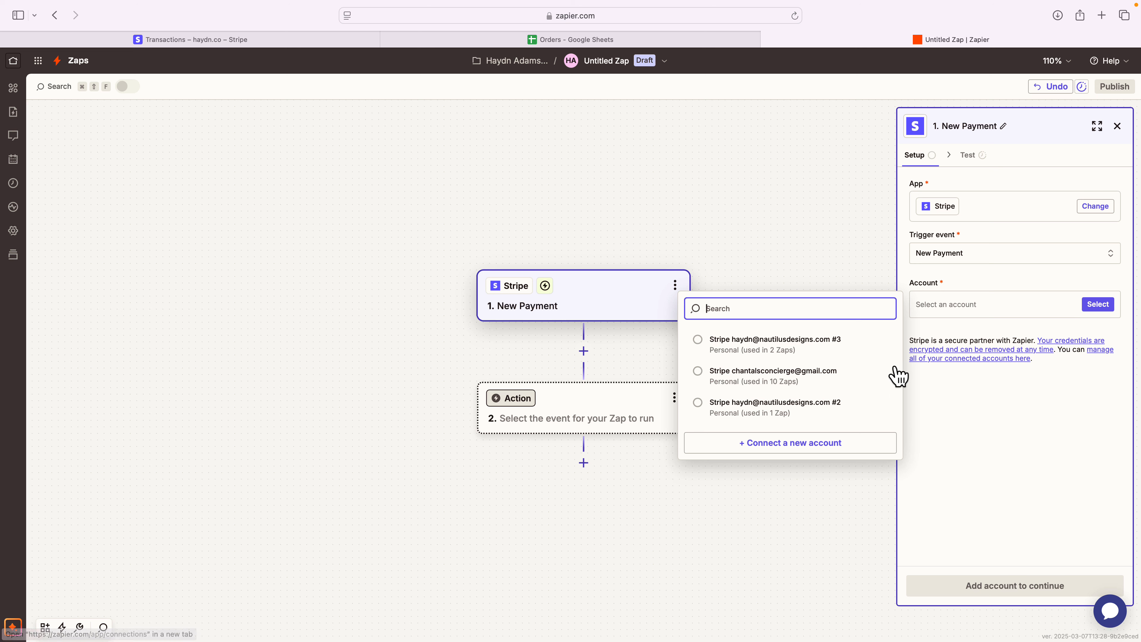
left_click(794, 402)
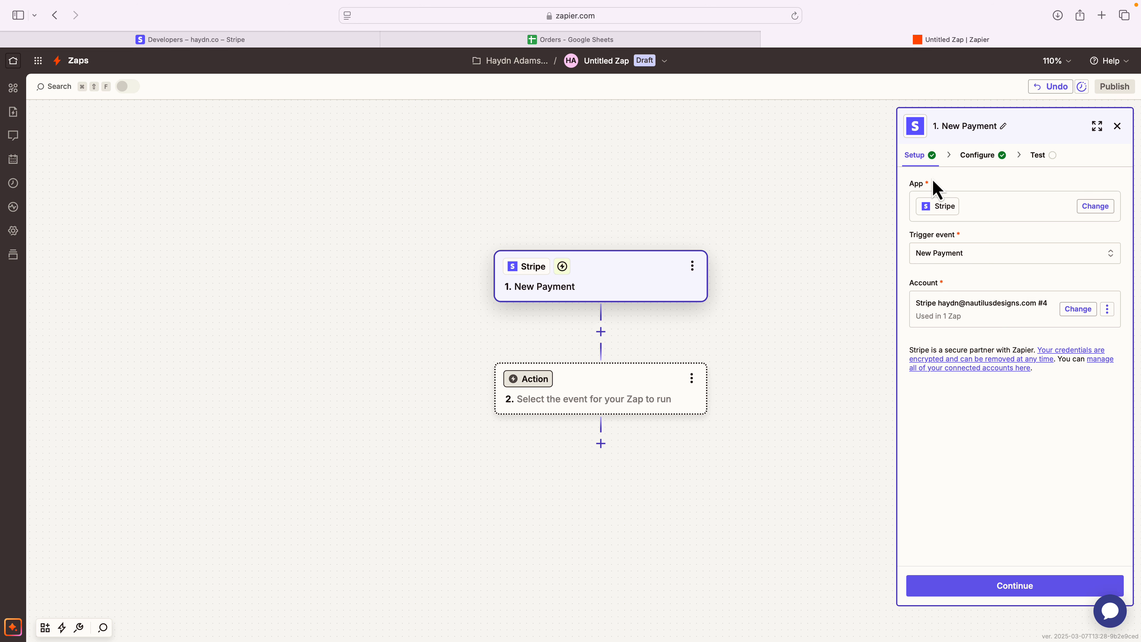
- Accept the trigger configuration with both test mode options kept at False and run the trigger test
left_click(989, 592)
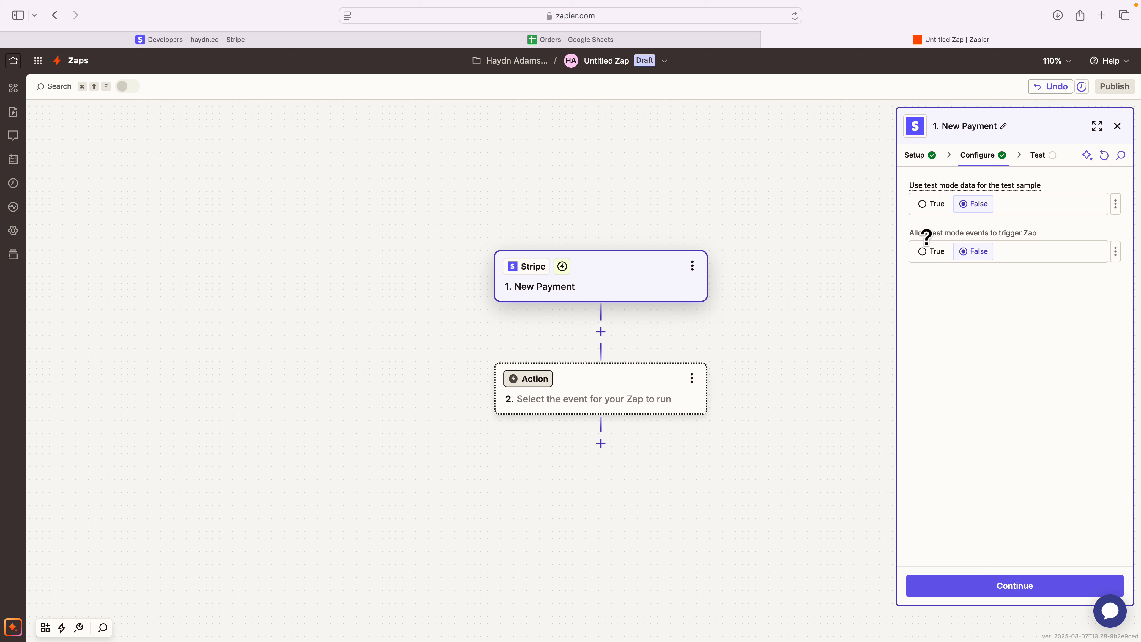
left_click(994, 595)
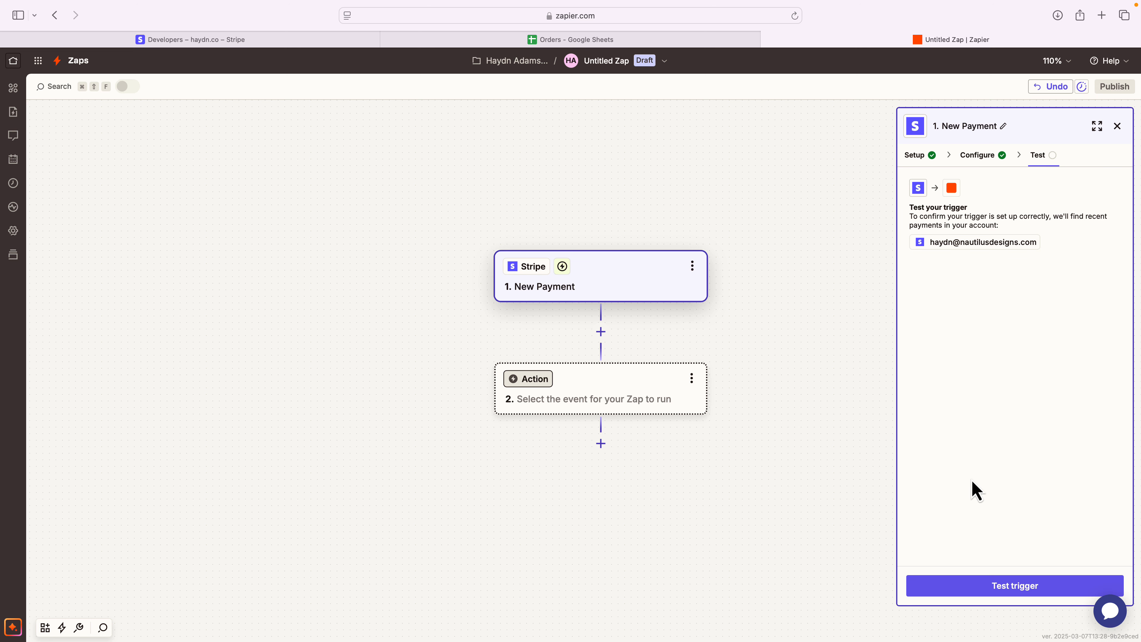
left_click(1010, 593)
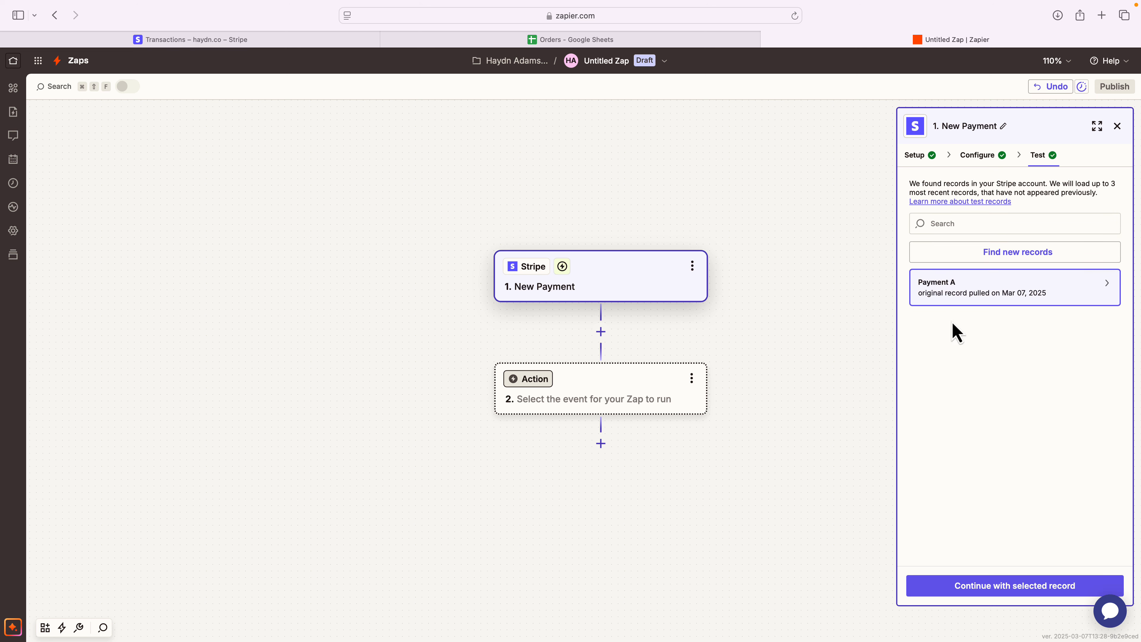
- Compare the Stripe transaction with the fields of the Payment A test record and continue with that record
left_click(255, 42)
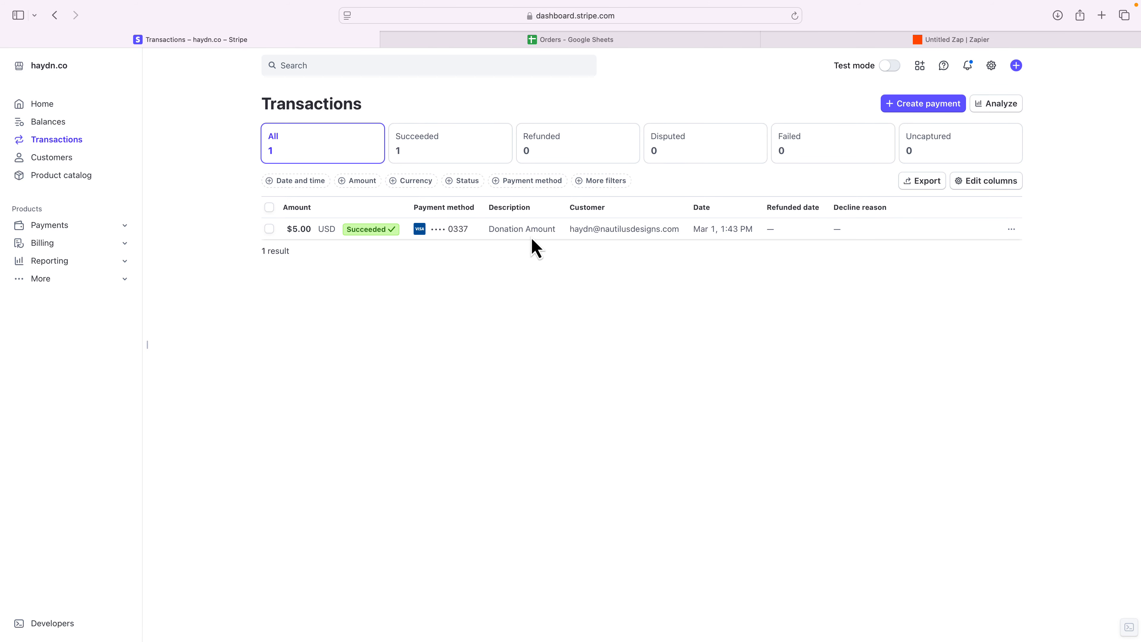
left_click(840, 43)
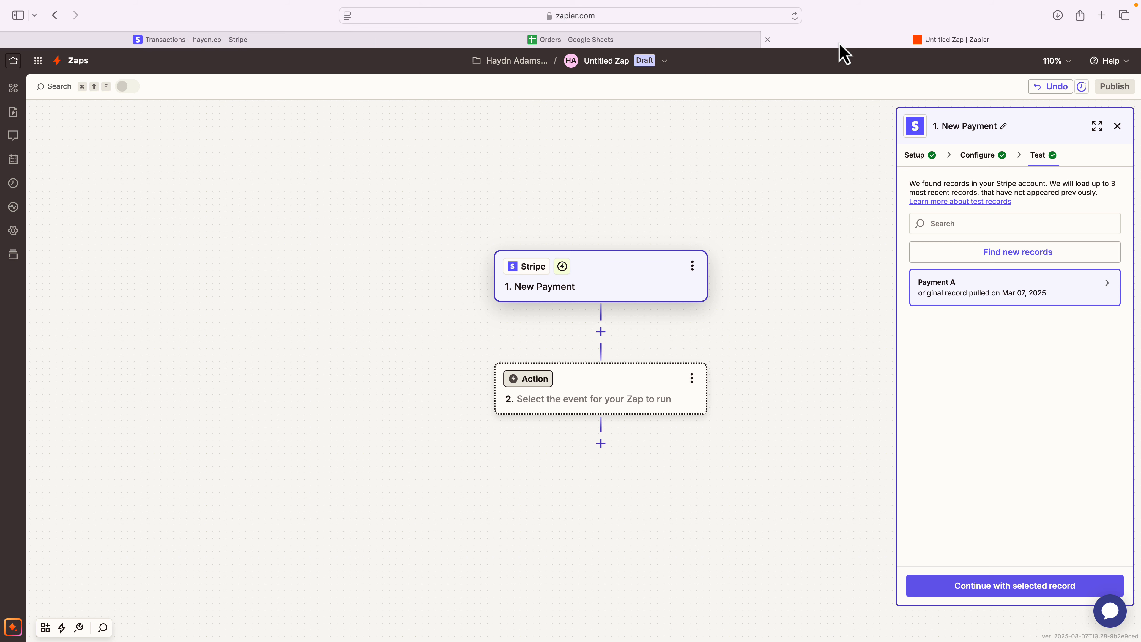
left_click(1020, 295)
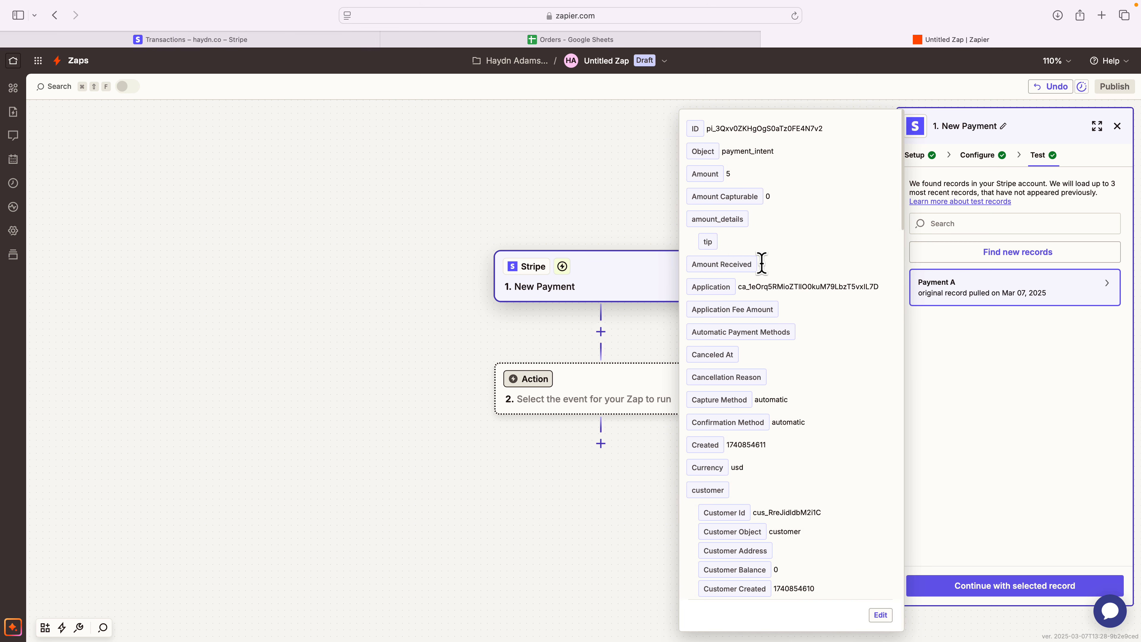
scroll(769, 311, "down", 10)
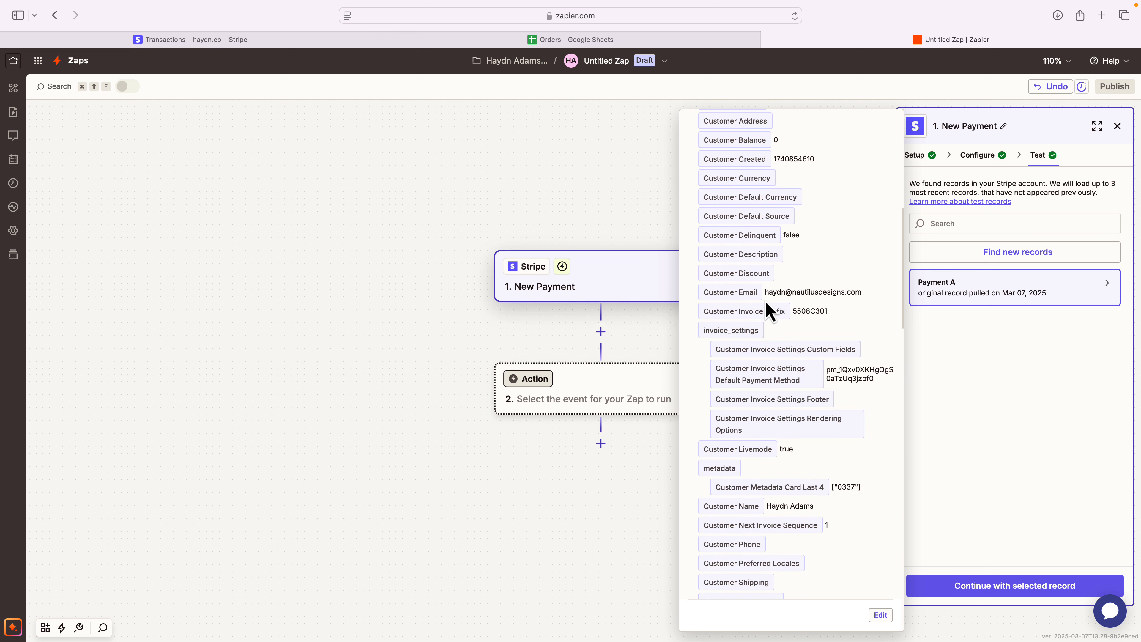
scroll(767, 308, "down", 7)
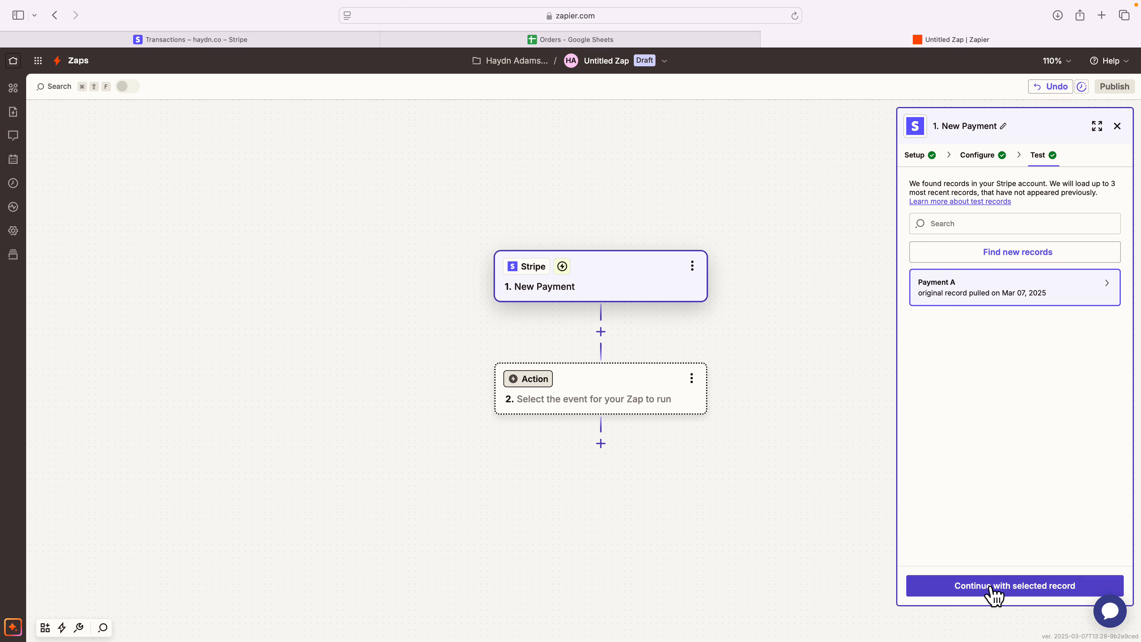
left_click(1005, 591)
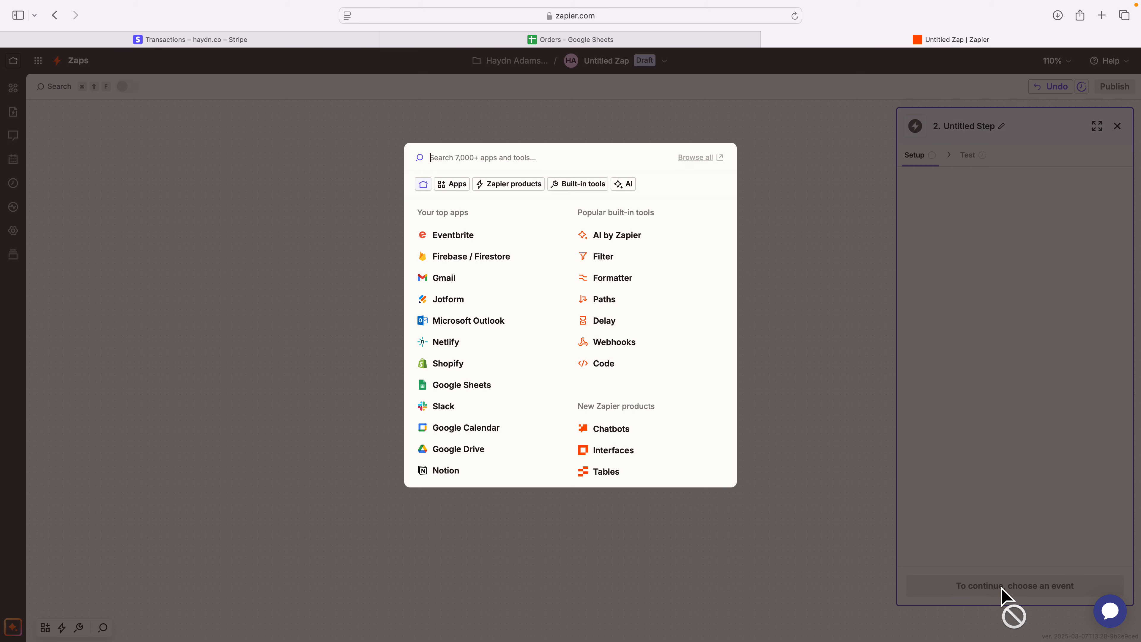
- Choose Google Sheets as the action app for step 2 and set its event to Create Multiple Spreadsheet Rows
type("go")
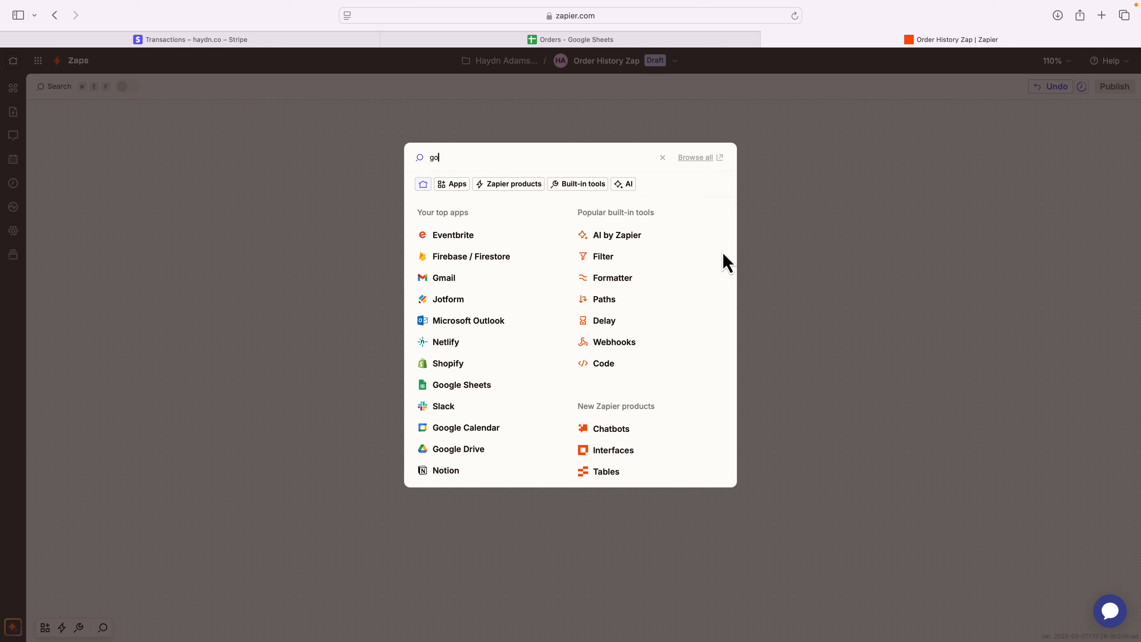
type("ogle s")
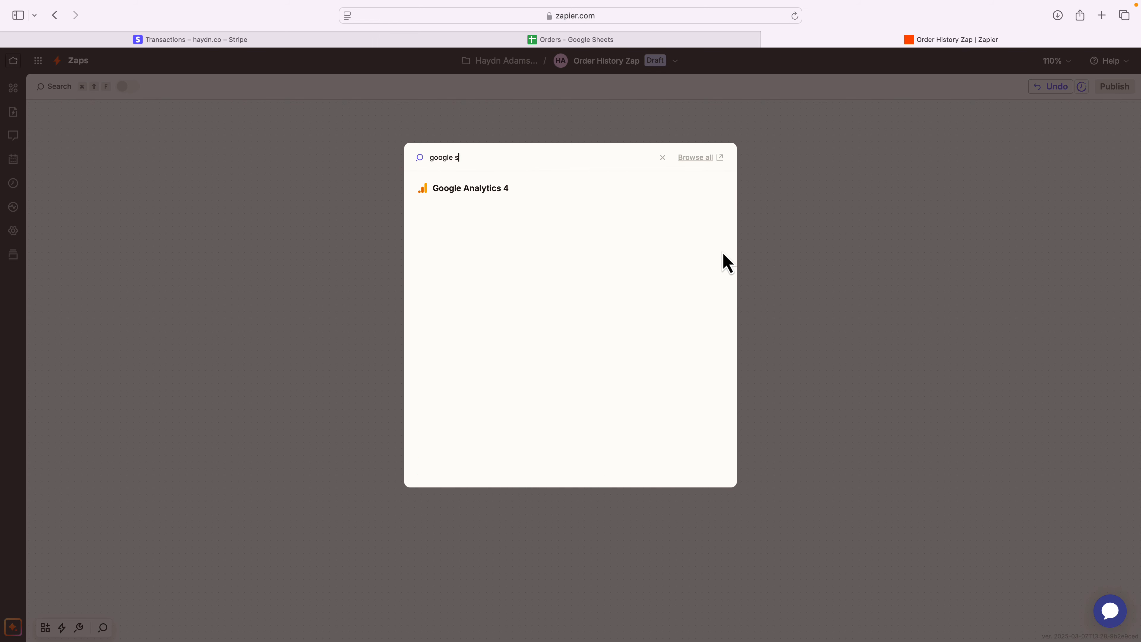
type("he")
left_click(483, 201)
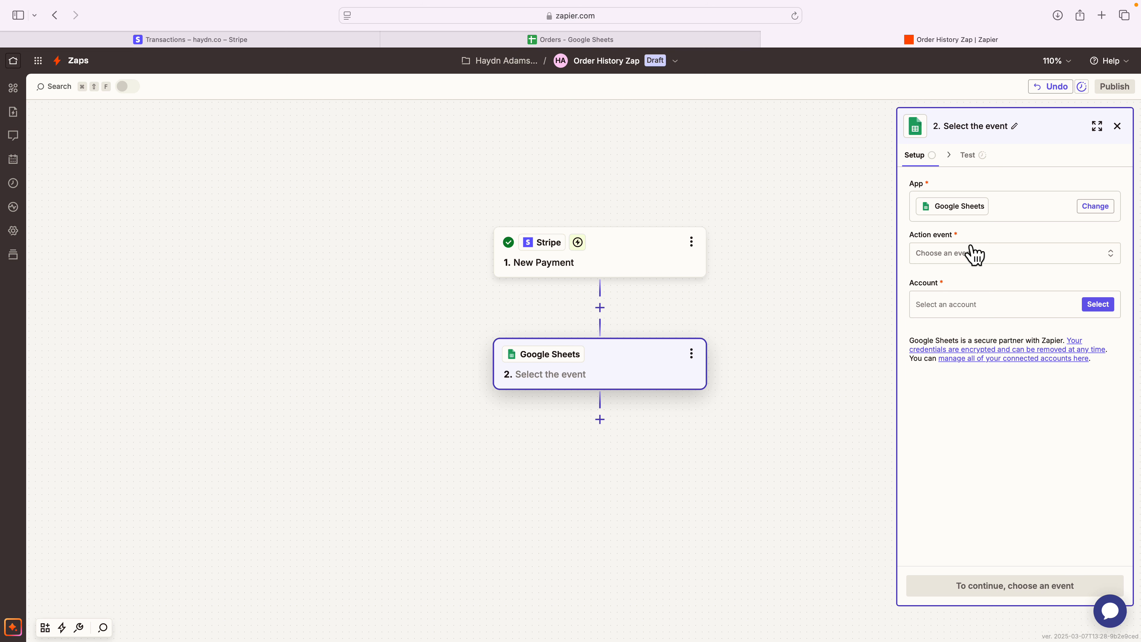
left_click(962, 255)
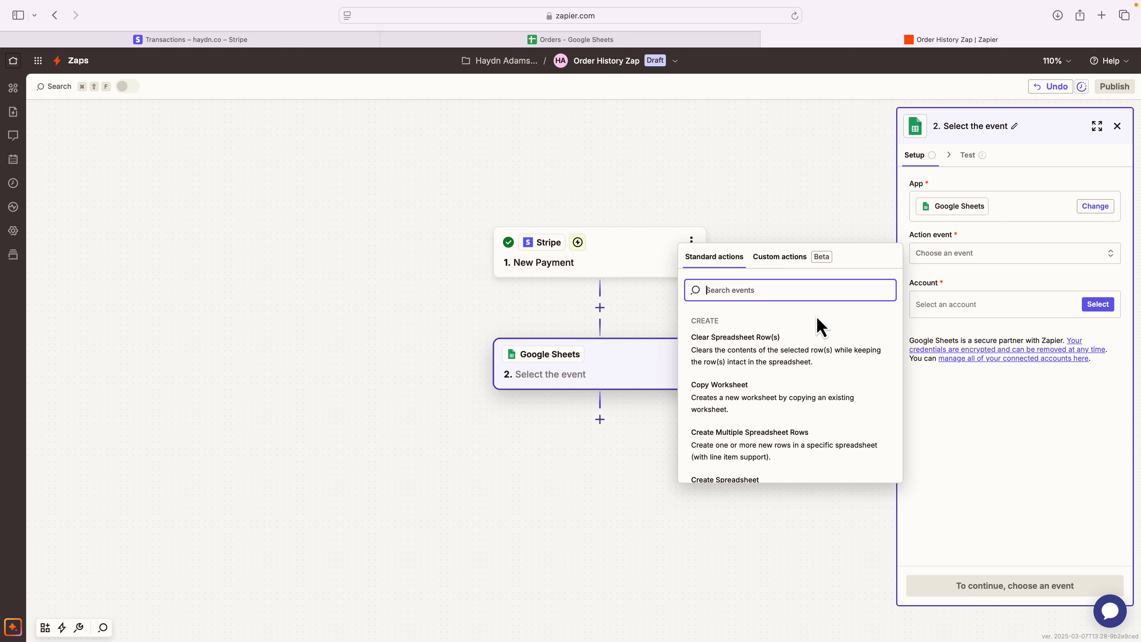
scroll(768, 420, "down", 1)
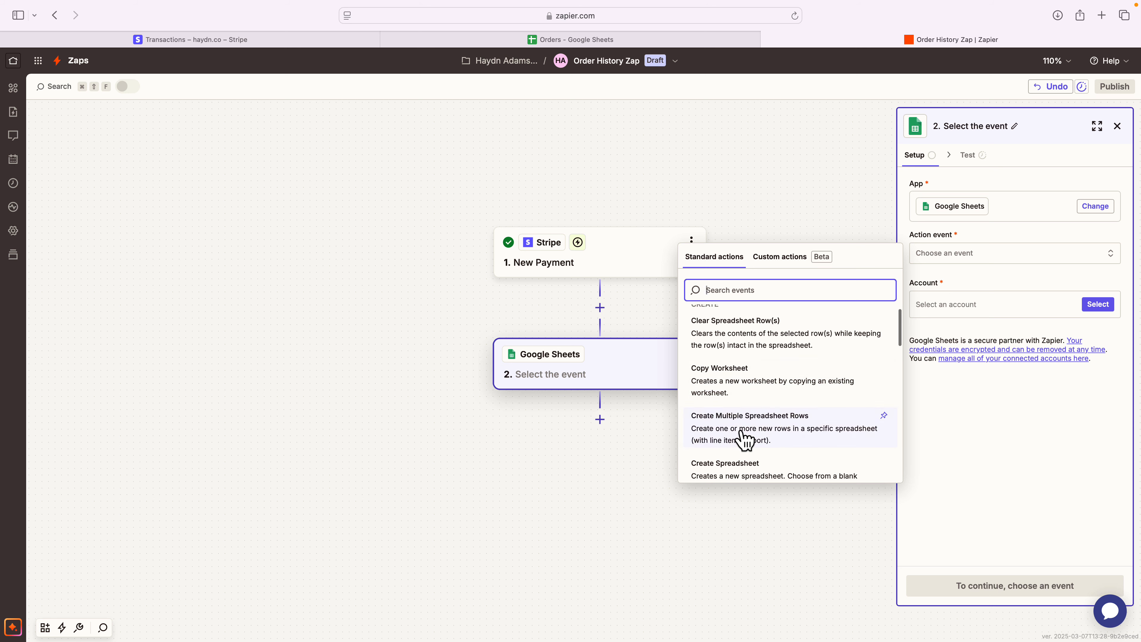
left_click(782, 436)
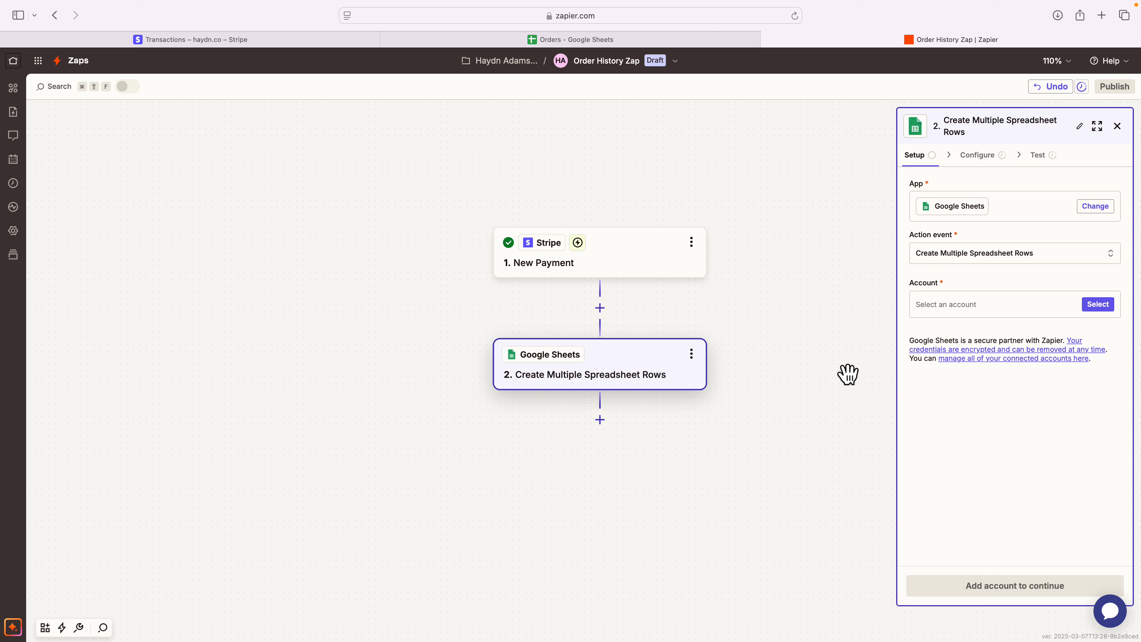
- Select the first saved Google Sheets account for the action and continue to its configuration
left_click(947, 306)
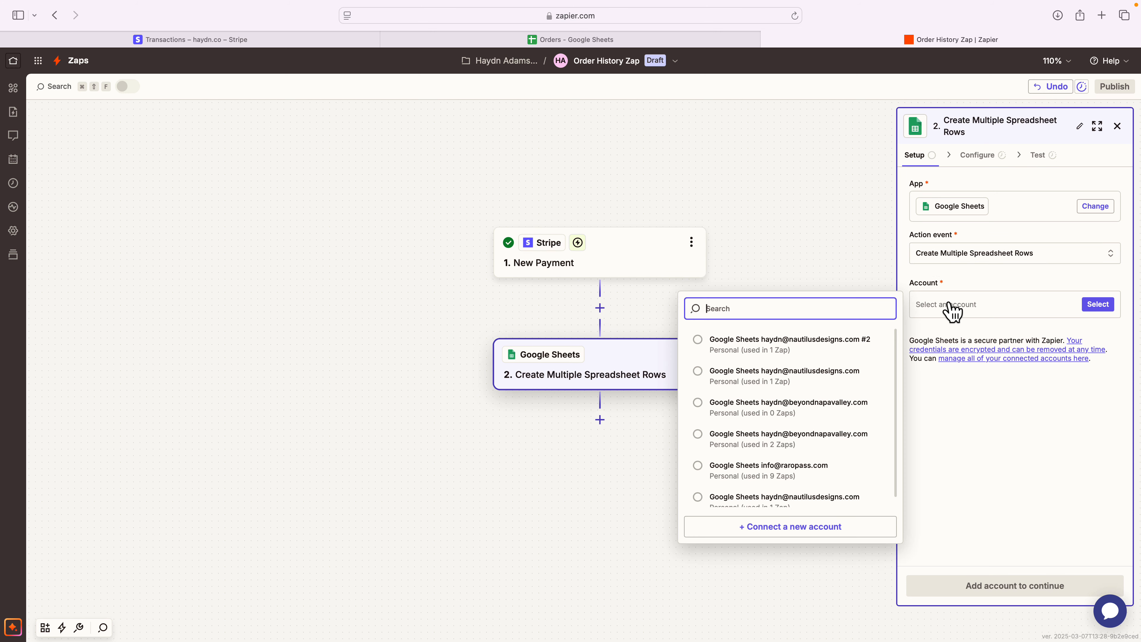
left_click(767, 351)
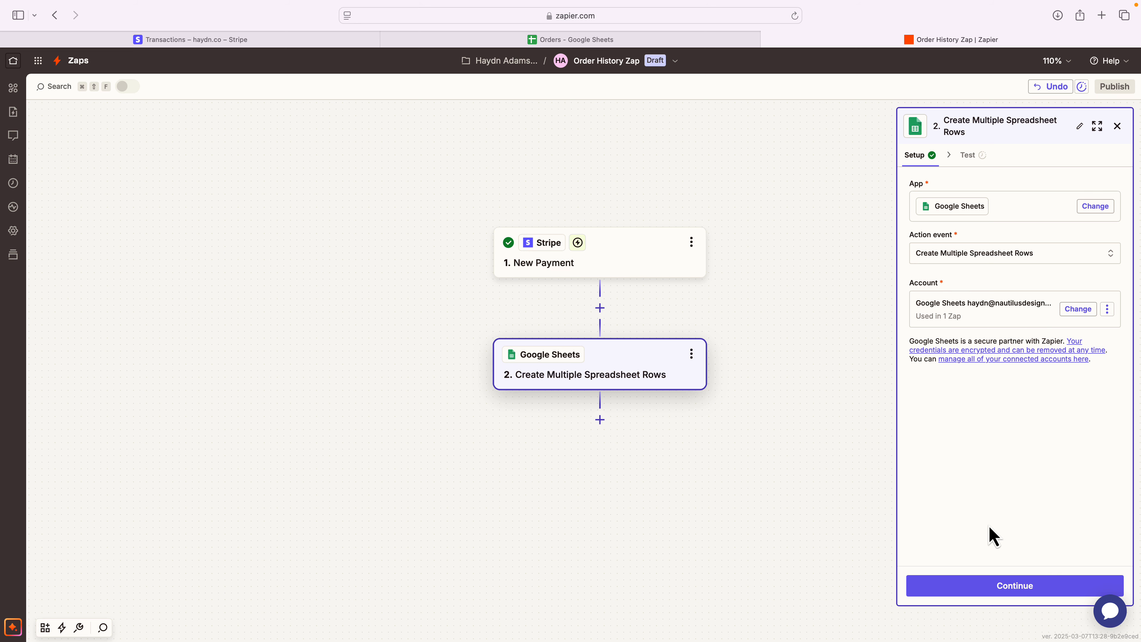
left_click(1014, 585)
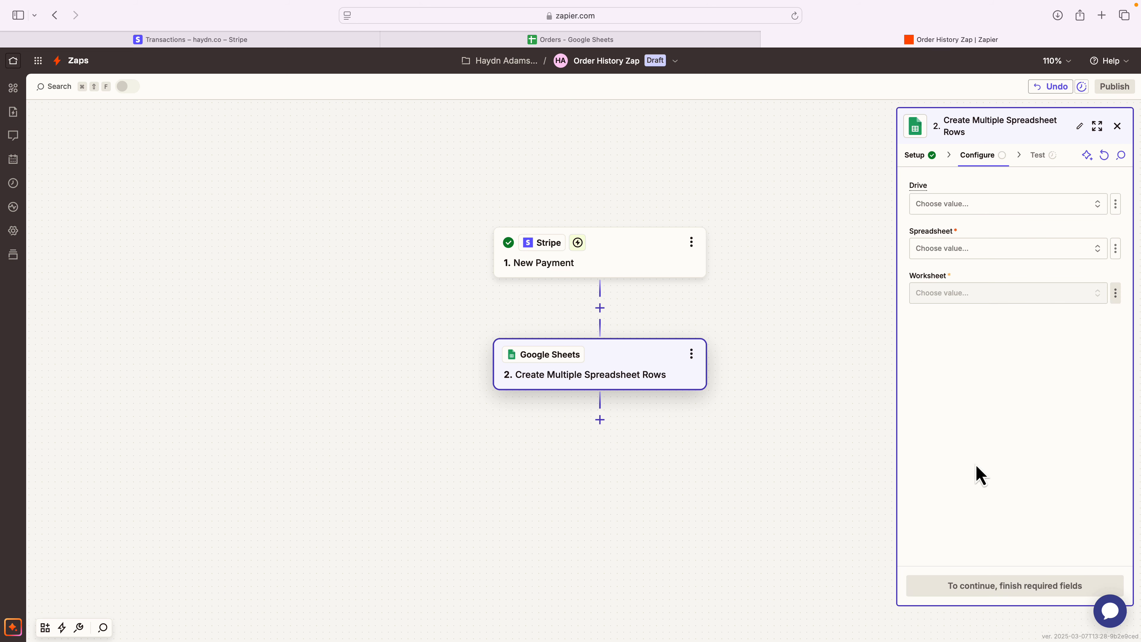
- Set the action's target to My Google Drive, the Orders spreadsheet and the Sheet1 worksheet, checking the worksheet name in Google Sheets
left_click(942, 205)
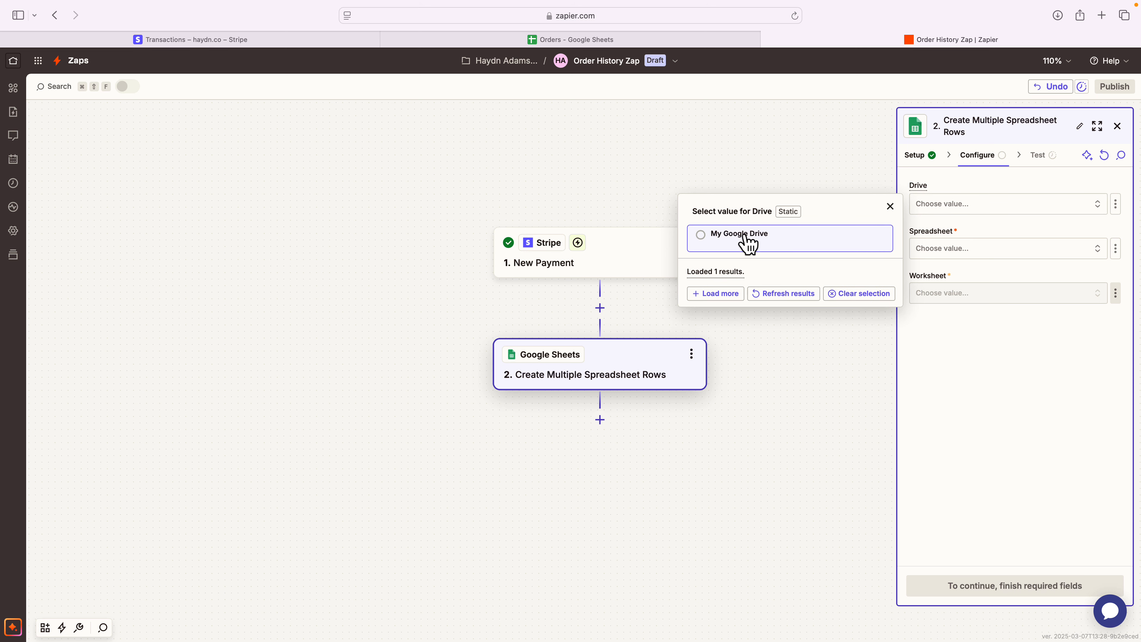
left_click(748, 243)
left_click(997, 252)
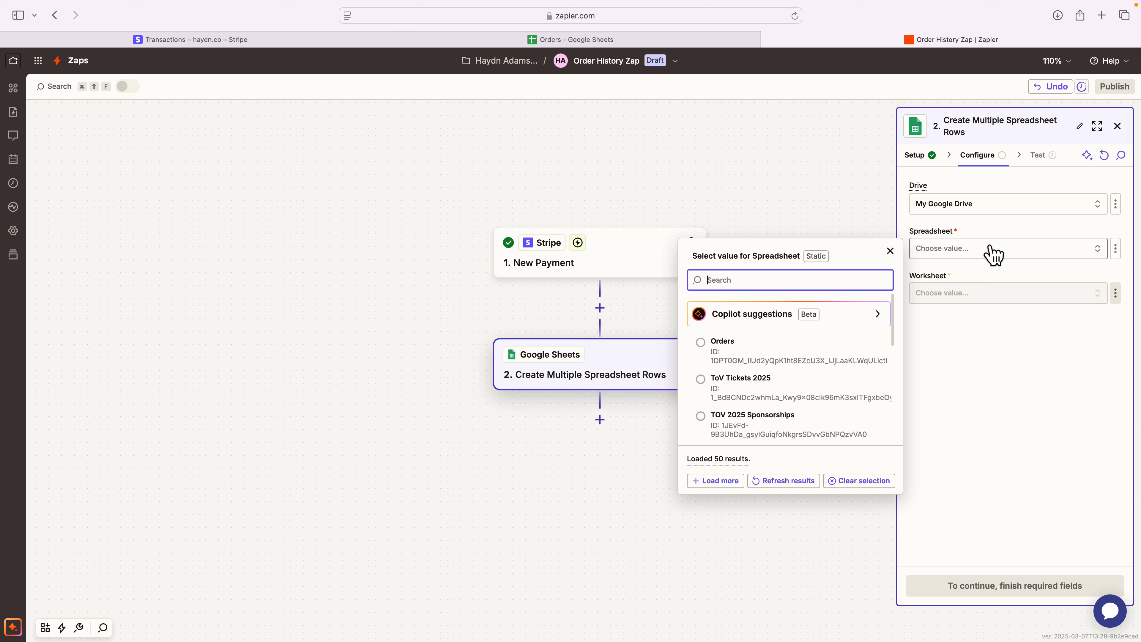
left_click(720, 355)
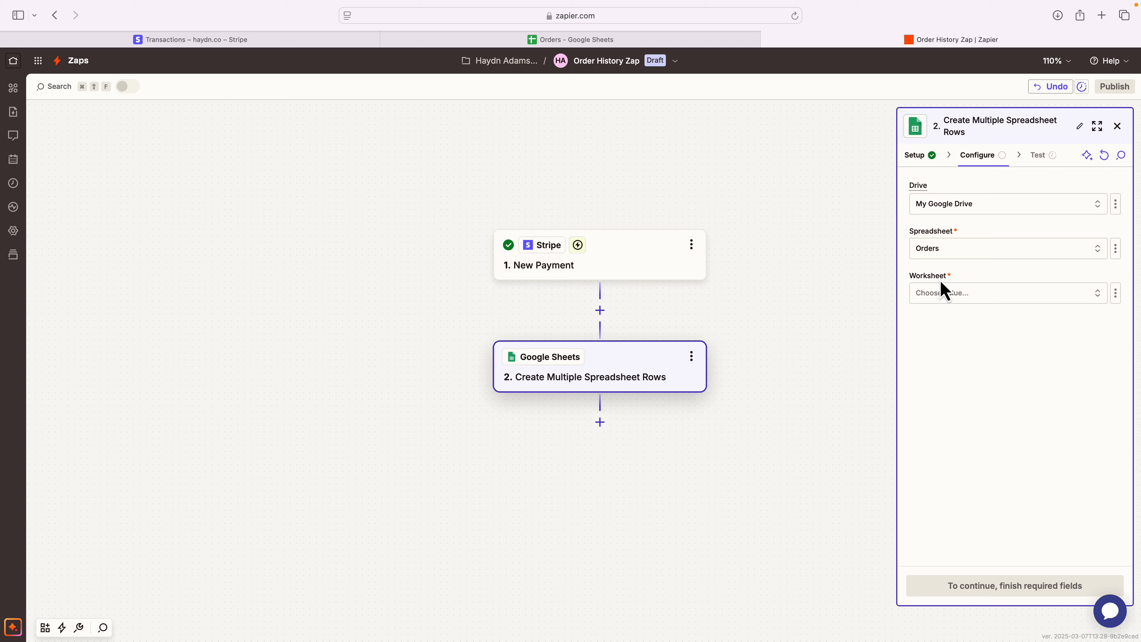
left_click(640, 41)
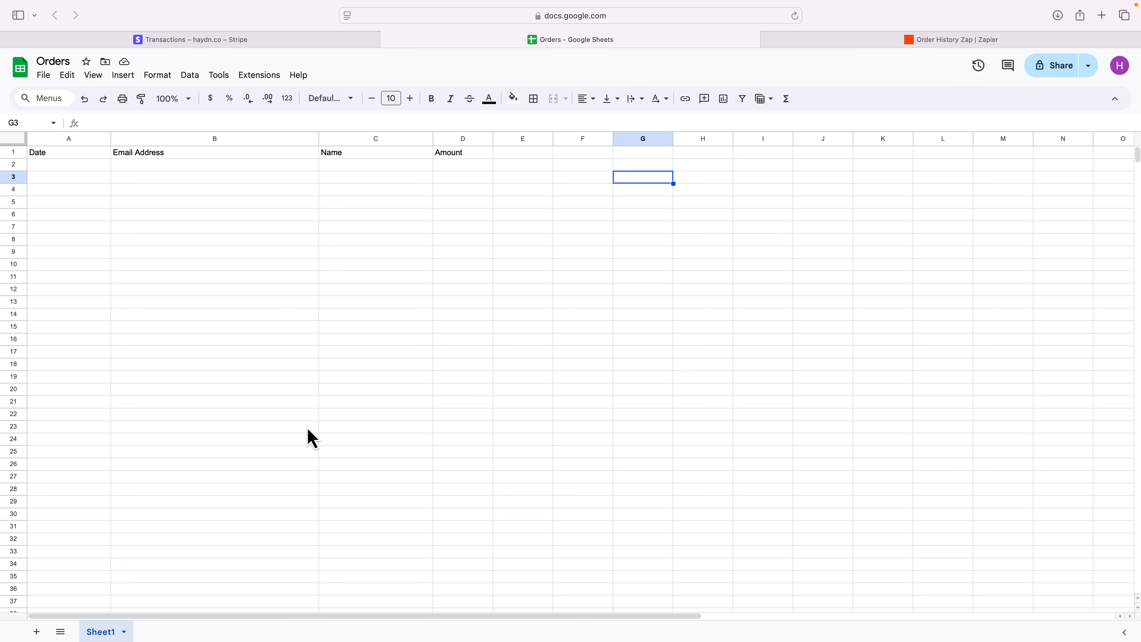
left_click(832, 41)
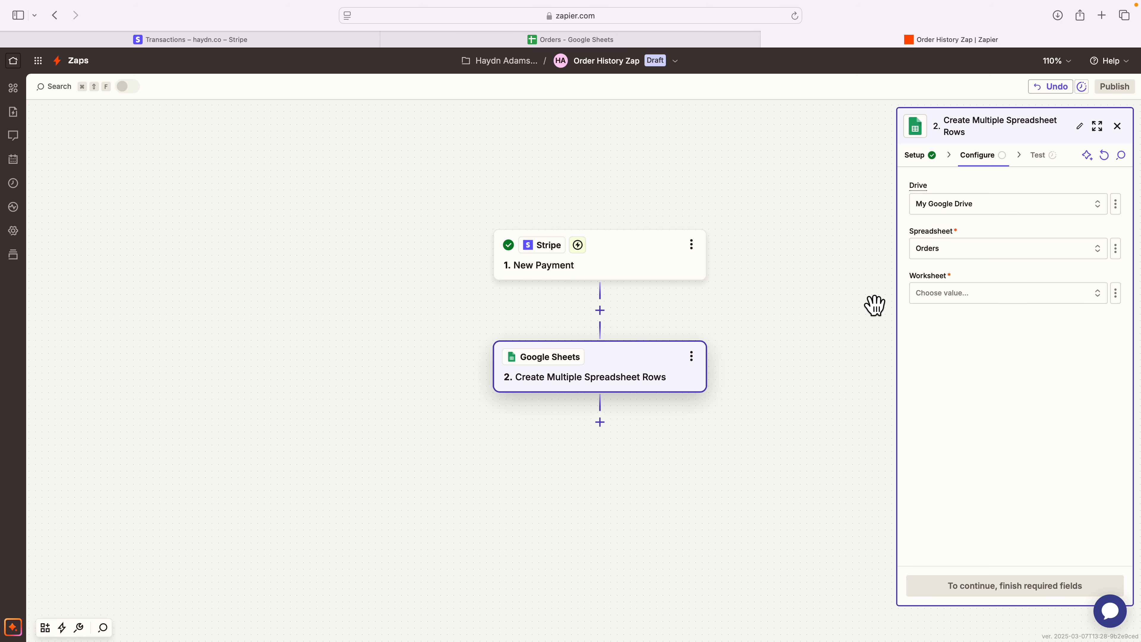
left_click(925, 299)
left_click(720, 332)
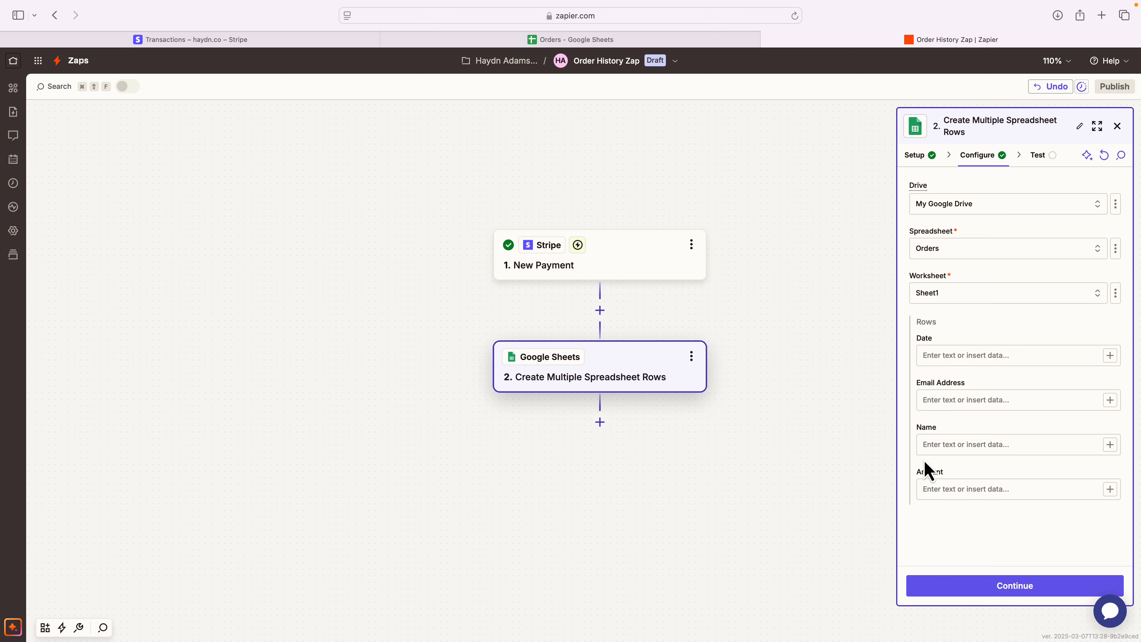
- Check the column headings in the Orders sheet and map the Date row field to Stripe's Created Formatted value
left_click(651, 41)
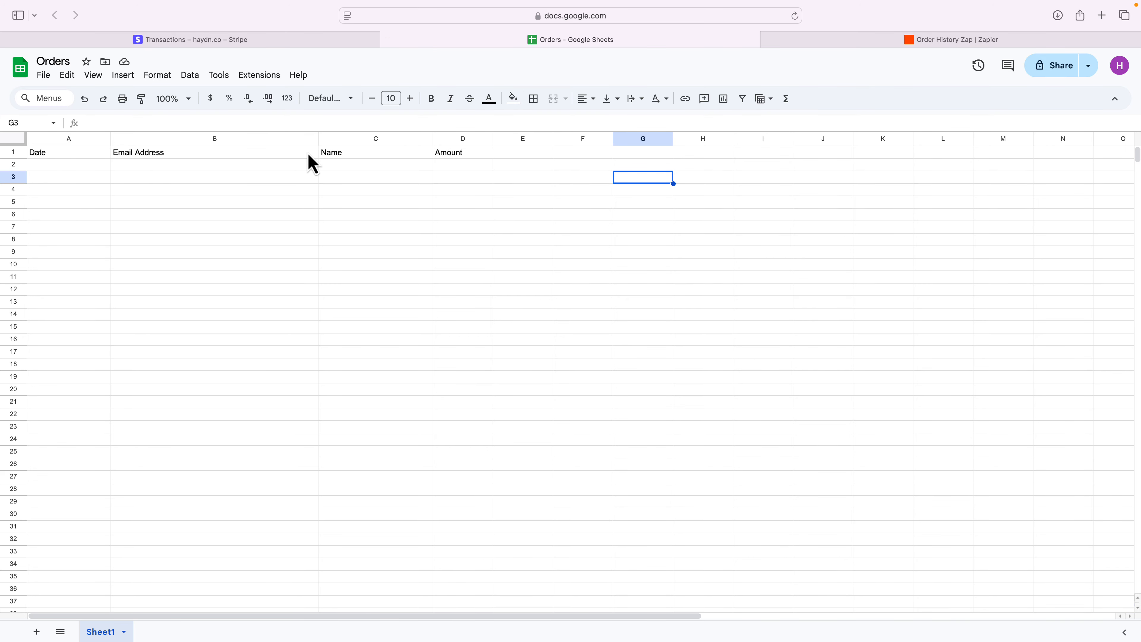
left_click(805, 39)
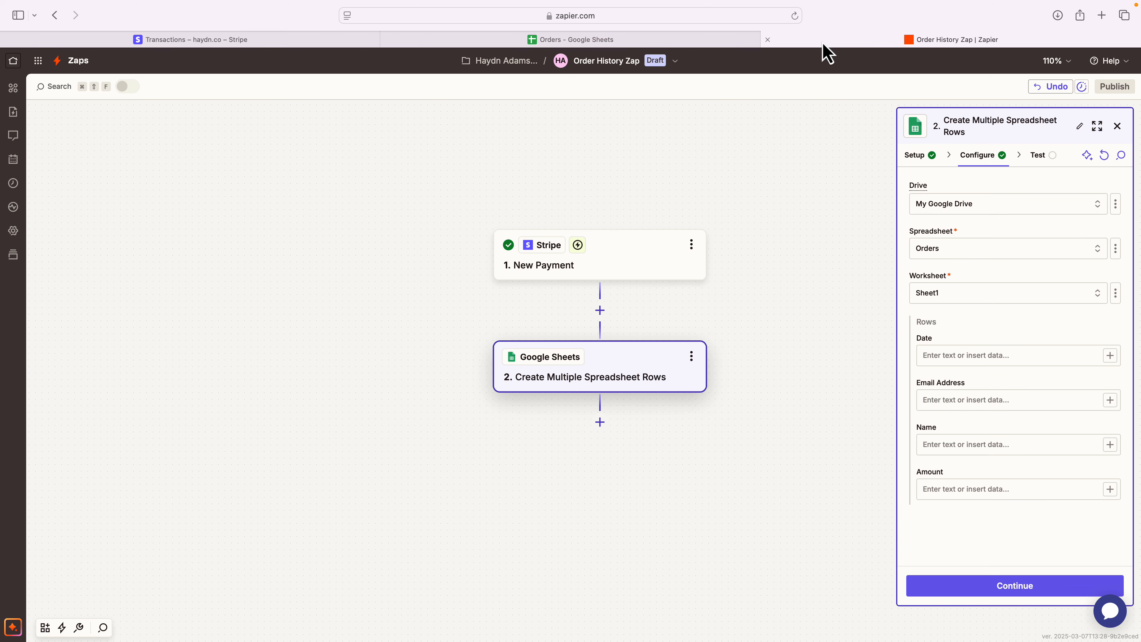
left_click(1110, 355)
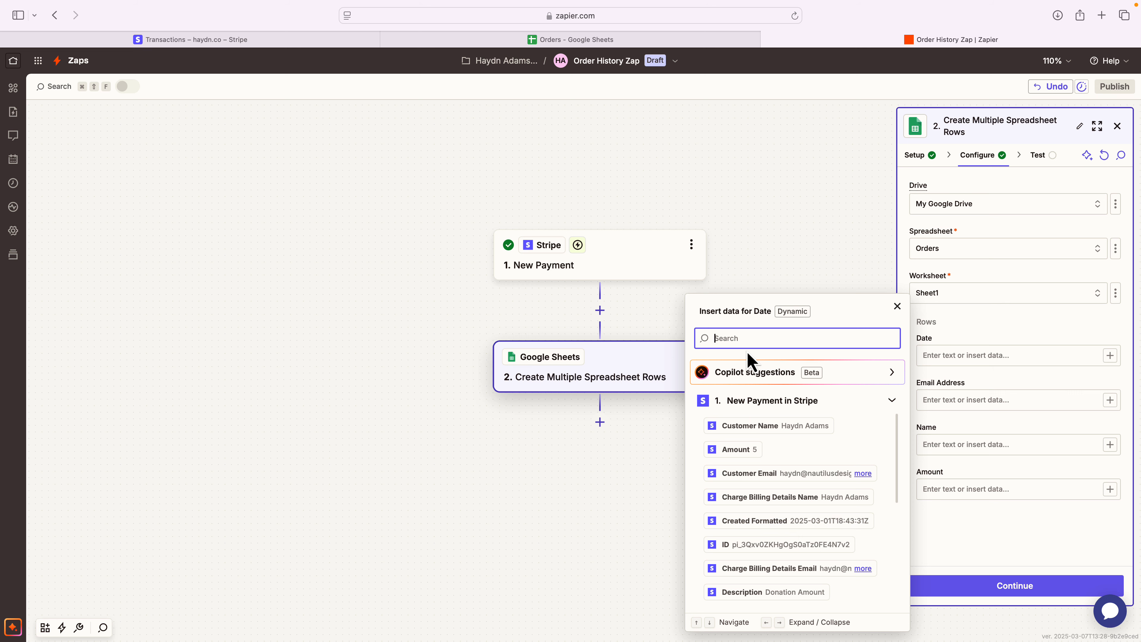
type("date")
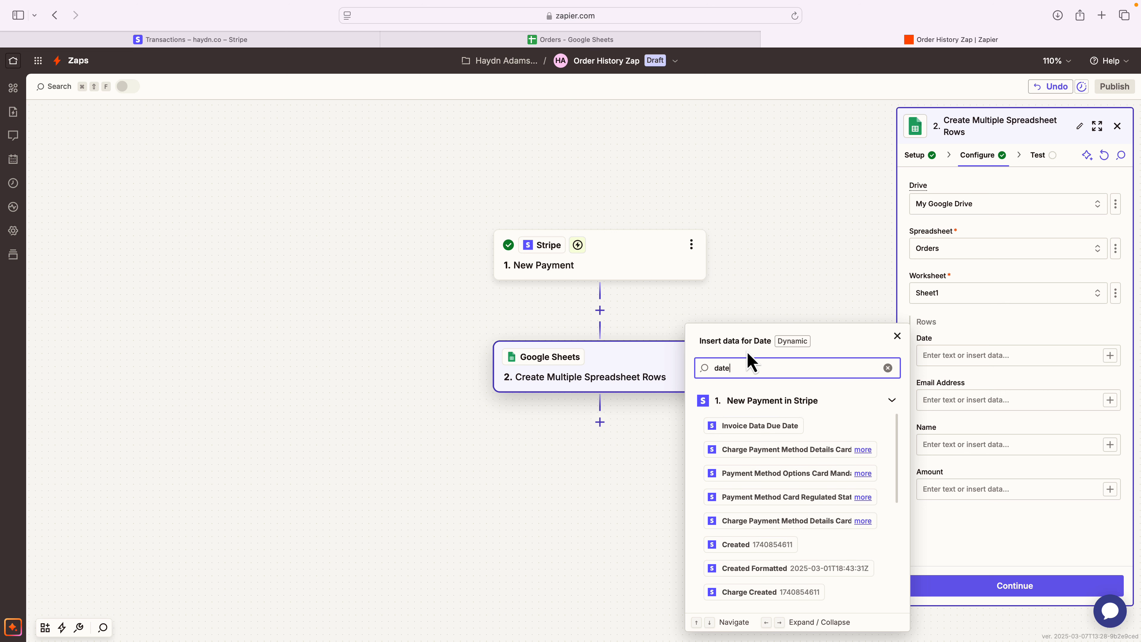
scroll(807, 512, "down", 3)
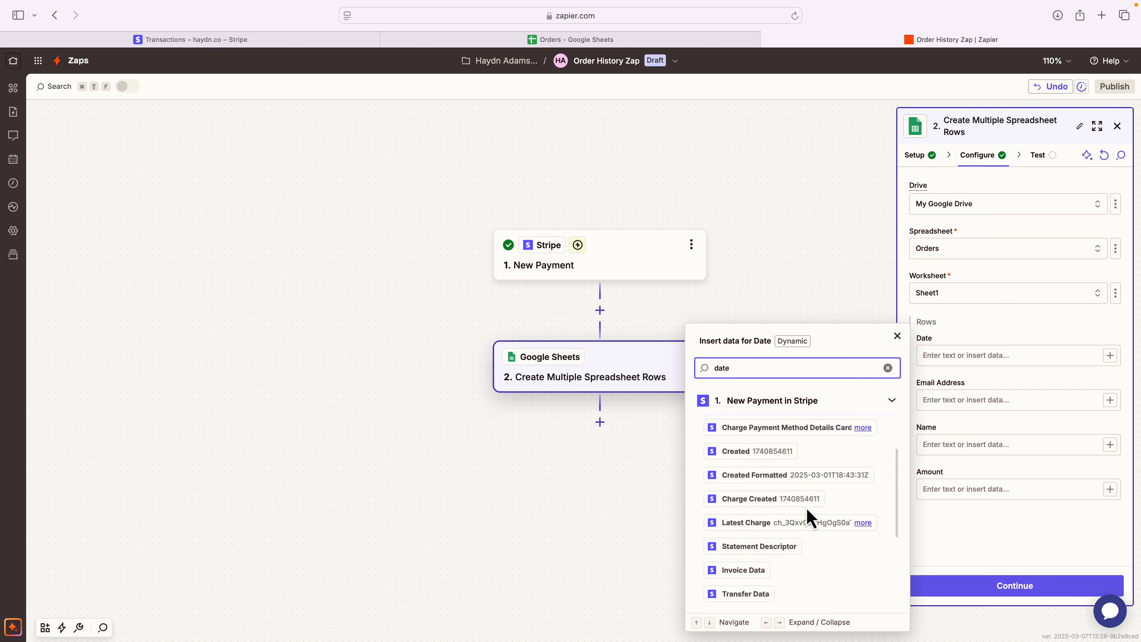
scroll(807, 510, "down", 5)
scroll(807, 512, "up", 5)
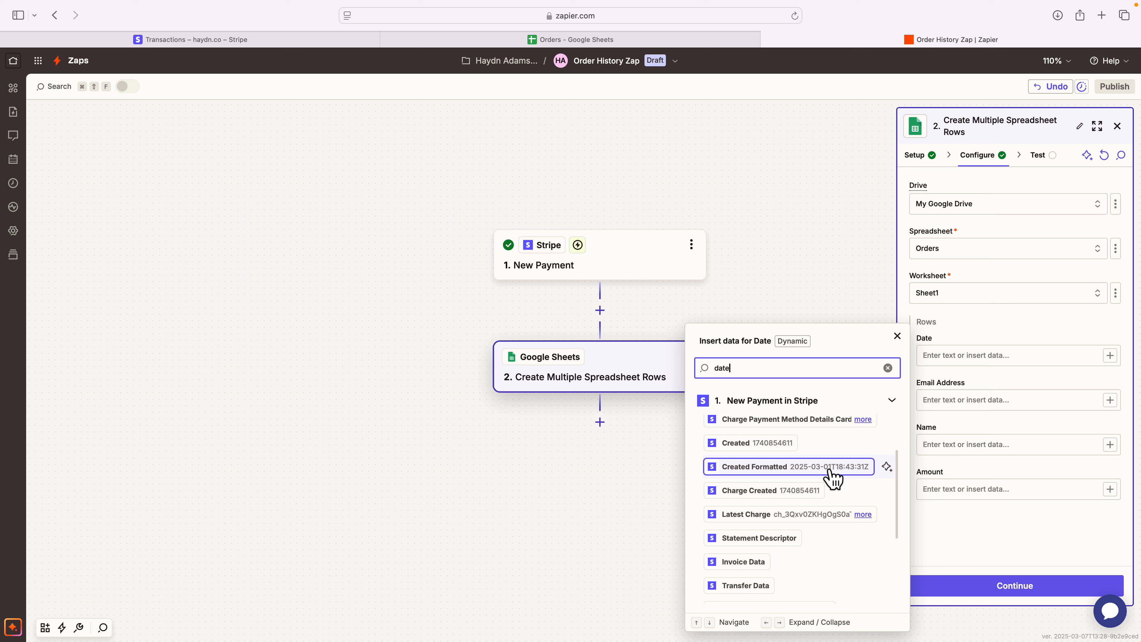
left_click(805, 470)
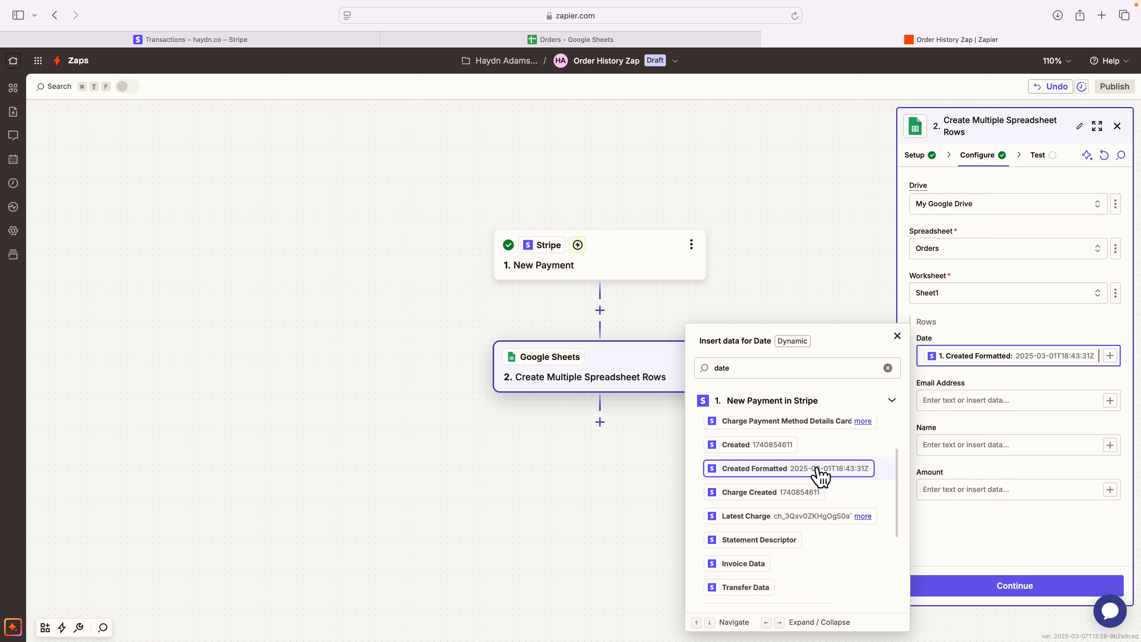
left_click(1031, 384)
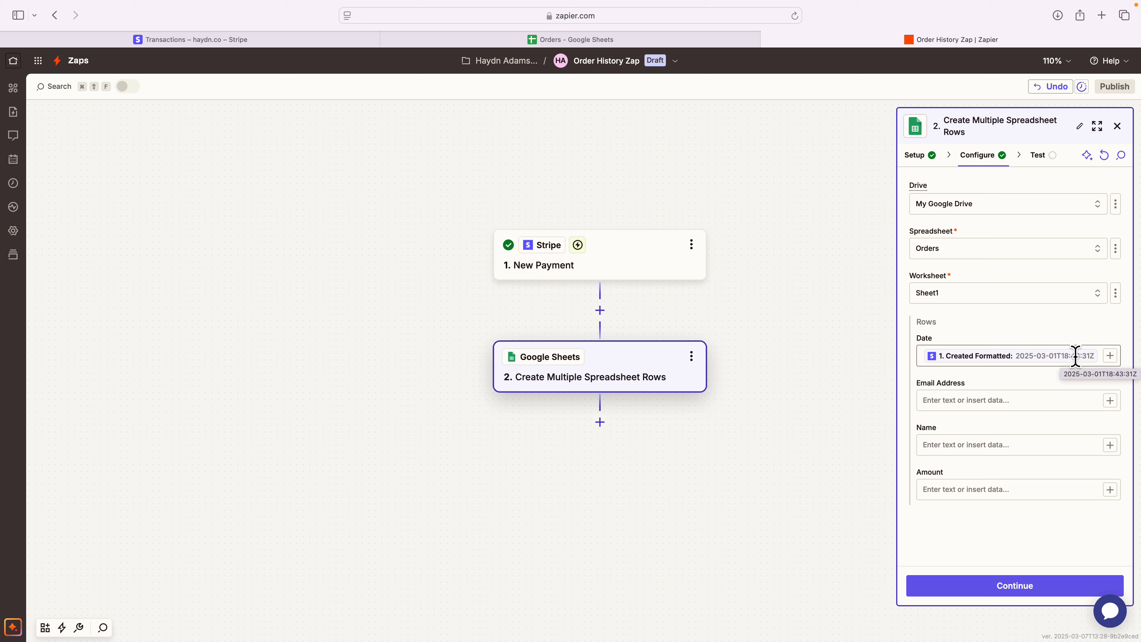
- Insert a Formatter by Zapier step between Stripe and Google Sheets with the Date / Time event
left_click(598, 318)
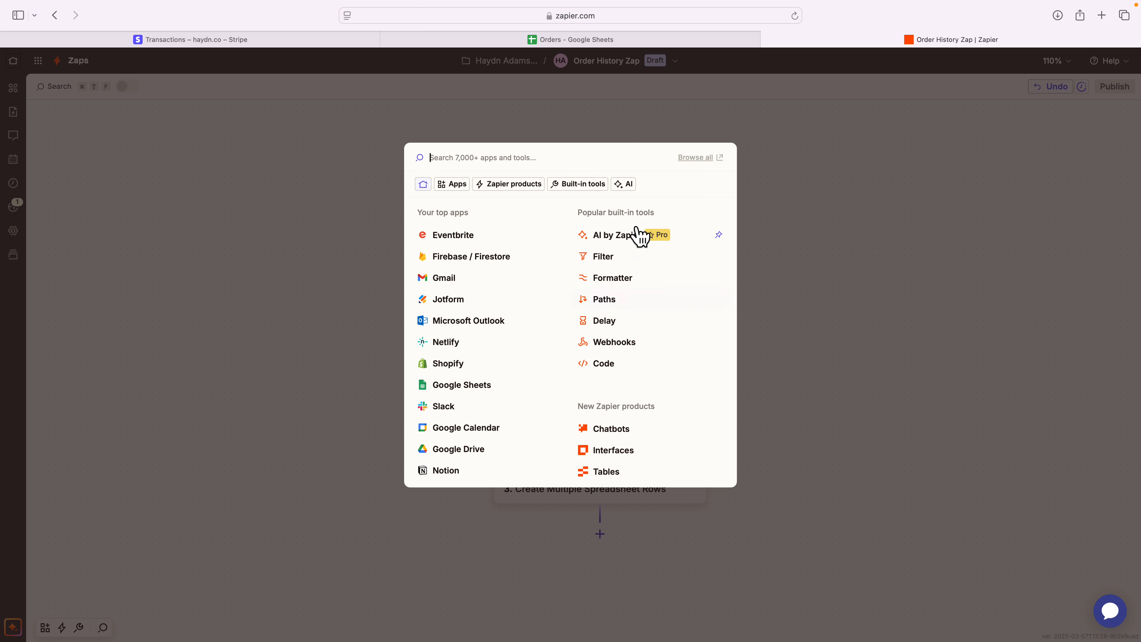
left_click(611, 279)
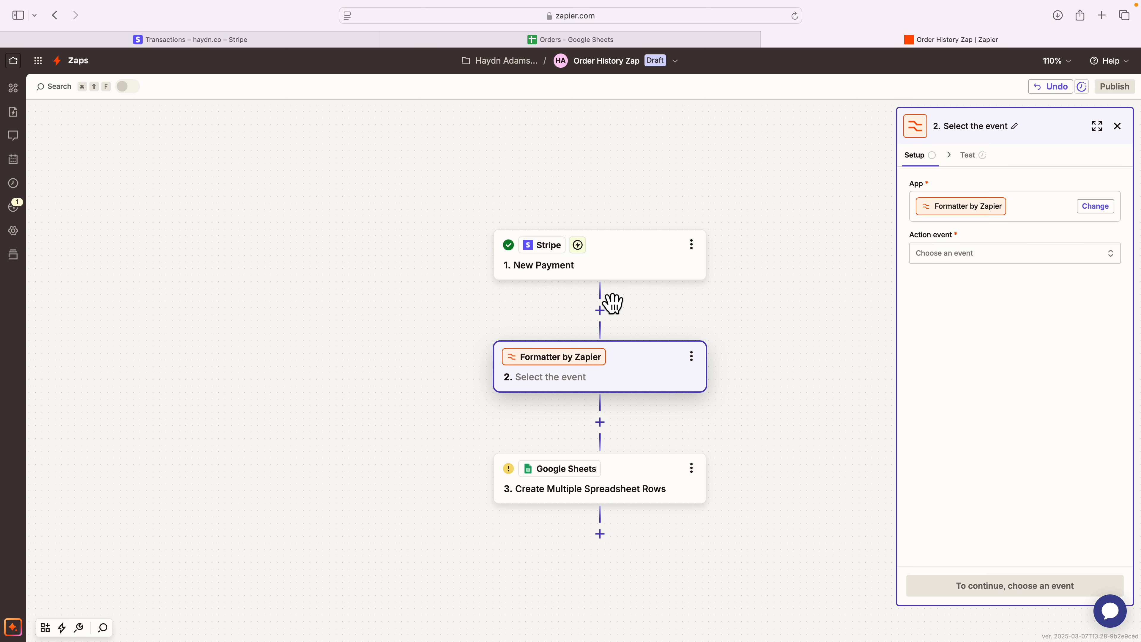
left_click(951, 257)
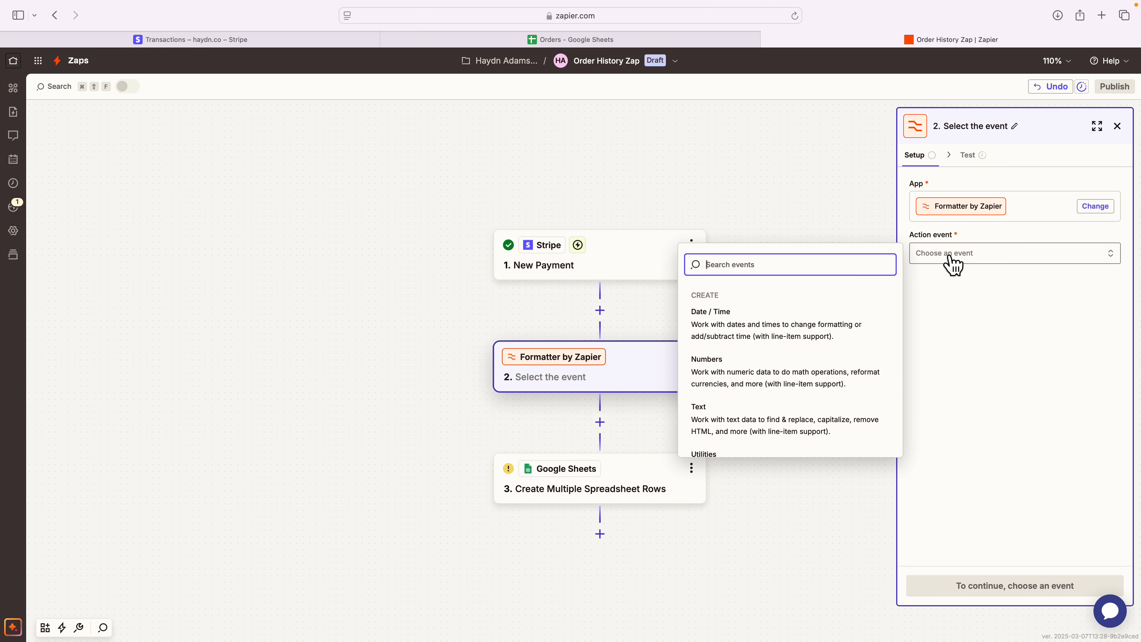
left_click(716, 322)
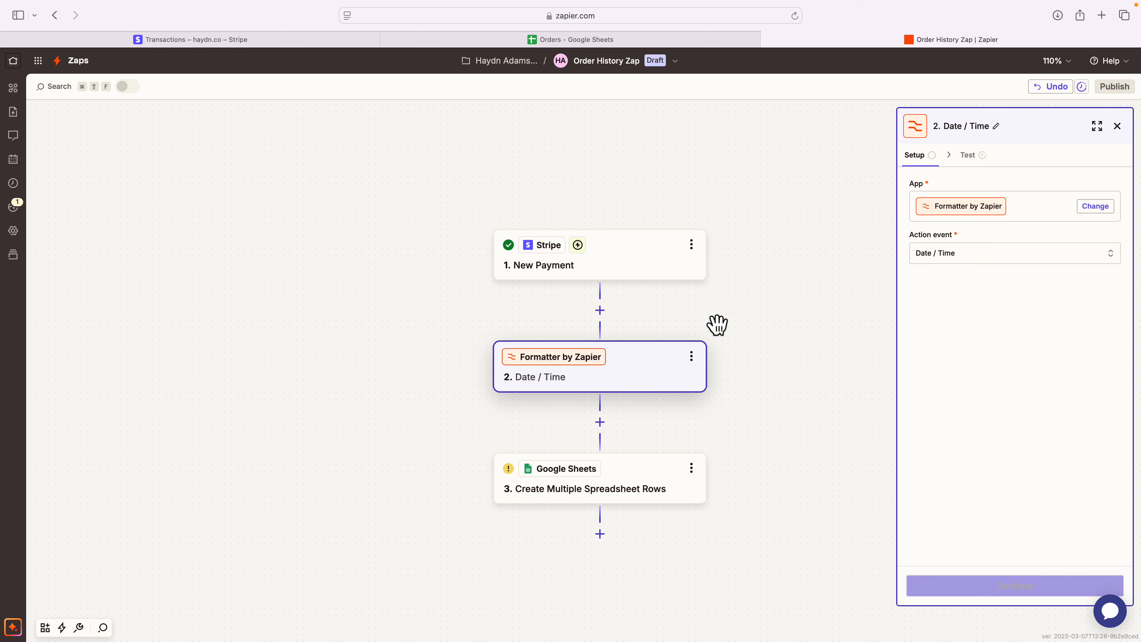
left_click(970, 587)
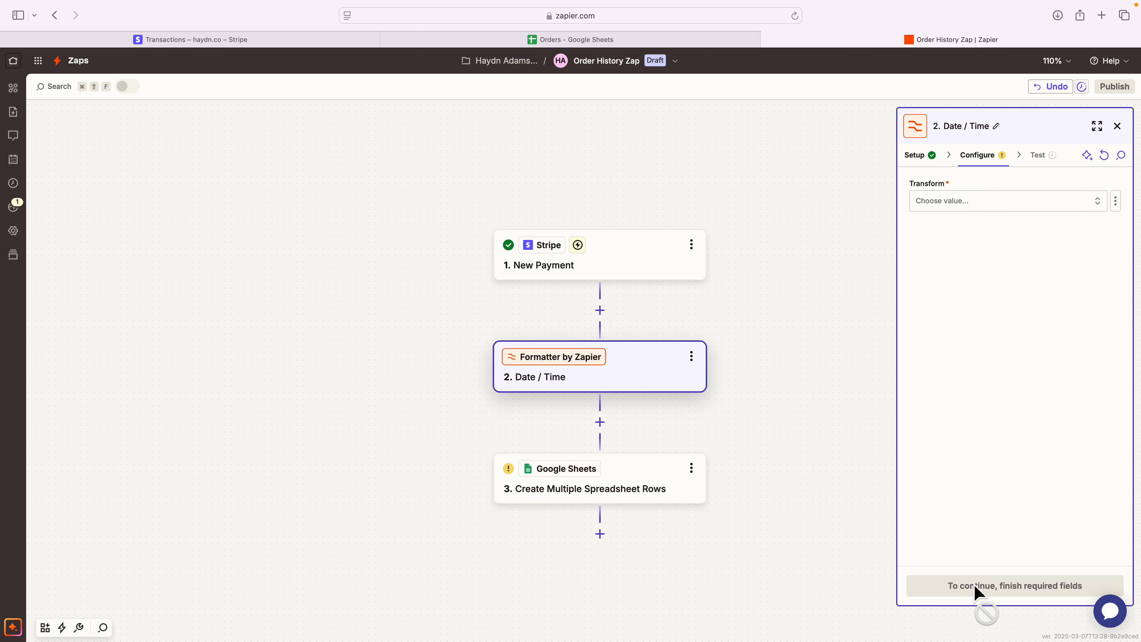
- Set the Date / Time step's transform to Format and use Stripe's Created Formatted value as its input
left_click(942, 206)
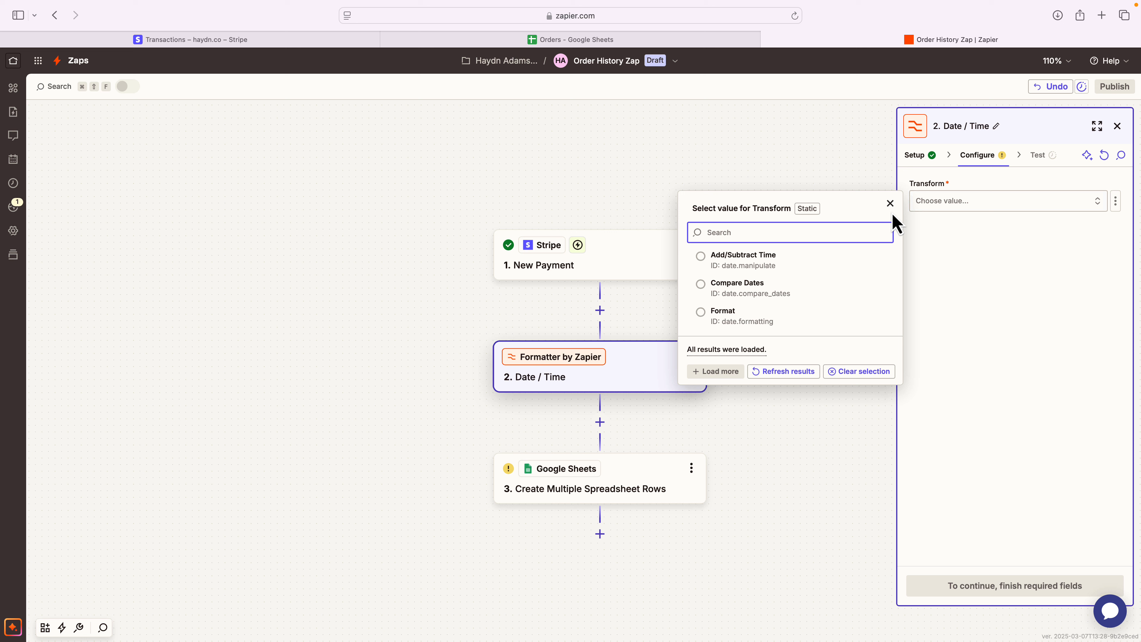
left_click(727, 319)
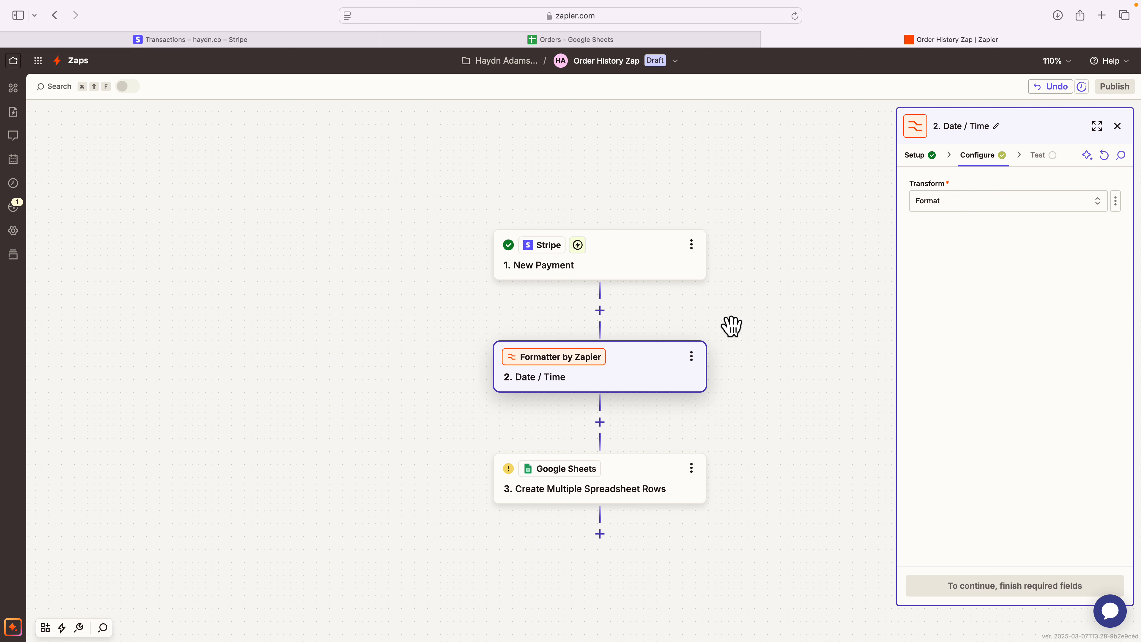
left_click(969, 297)
left_click(827, 512)
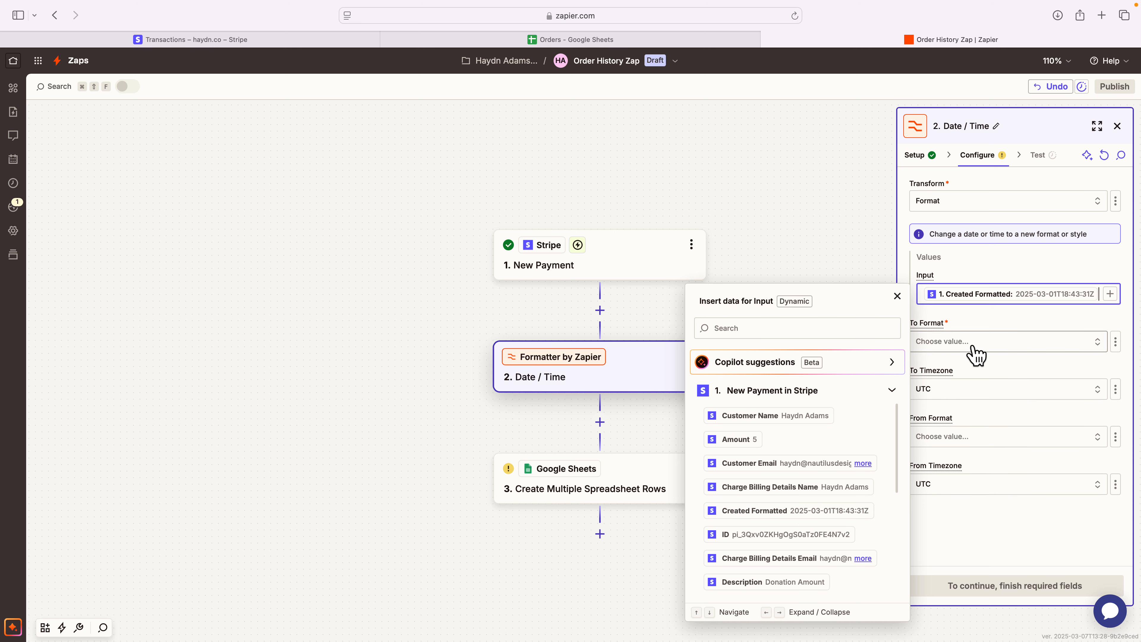
left_click(1054, 323)
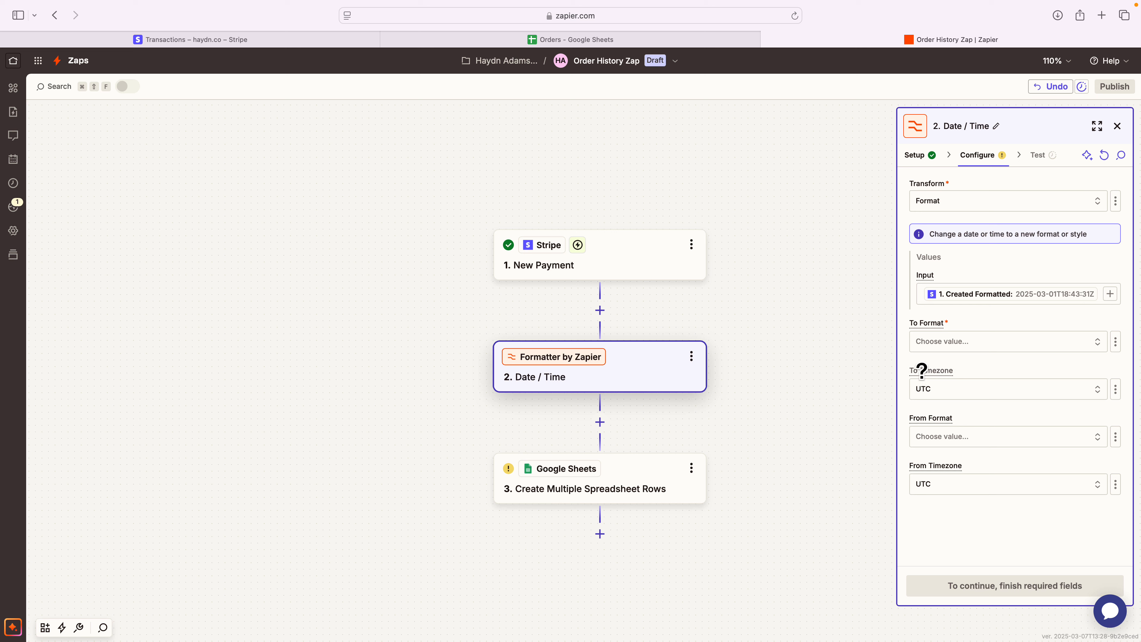
- Set the Date / Time step's output format to MMMM DD YYYY (January 22 2006)
left_click(938, 344)
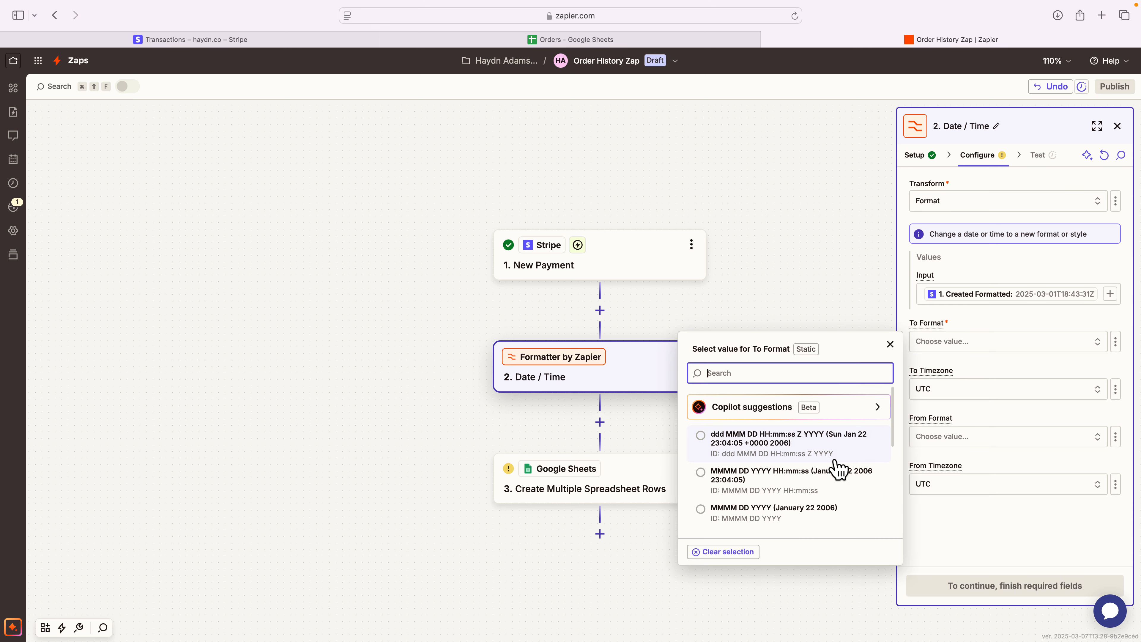
scroll(838, 469, "down", 5)
scroll(838, 470, "down", 5)
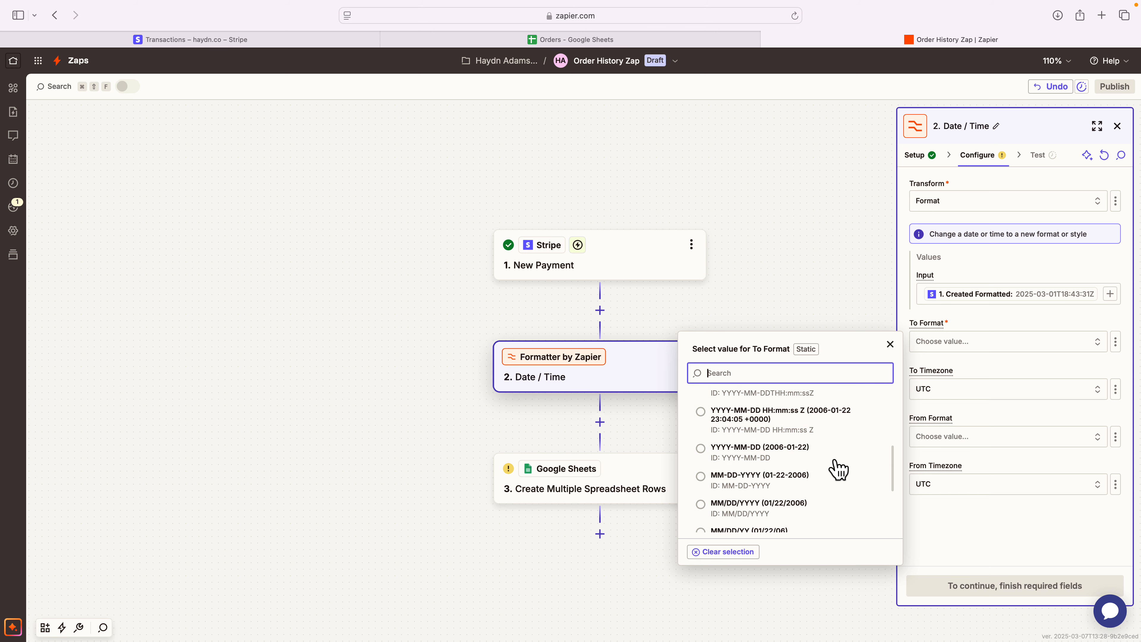
left_click(838, 469)
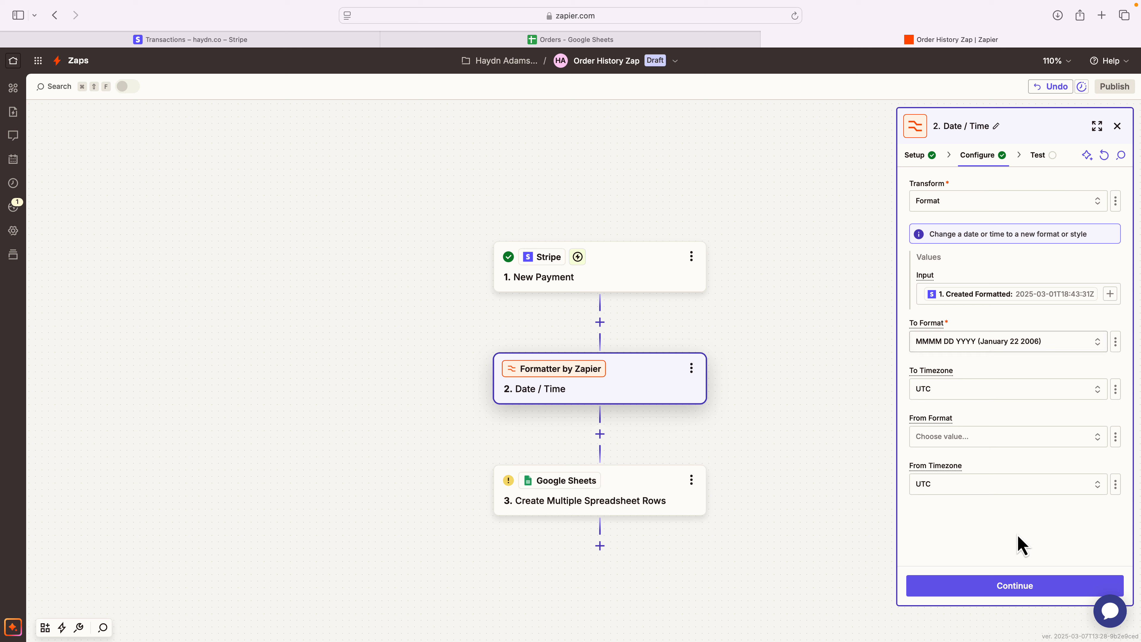
- Test the Date / Time formatter step and continue to the Google Sheets step
left_click(1026, 585)
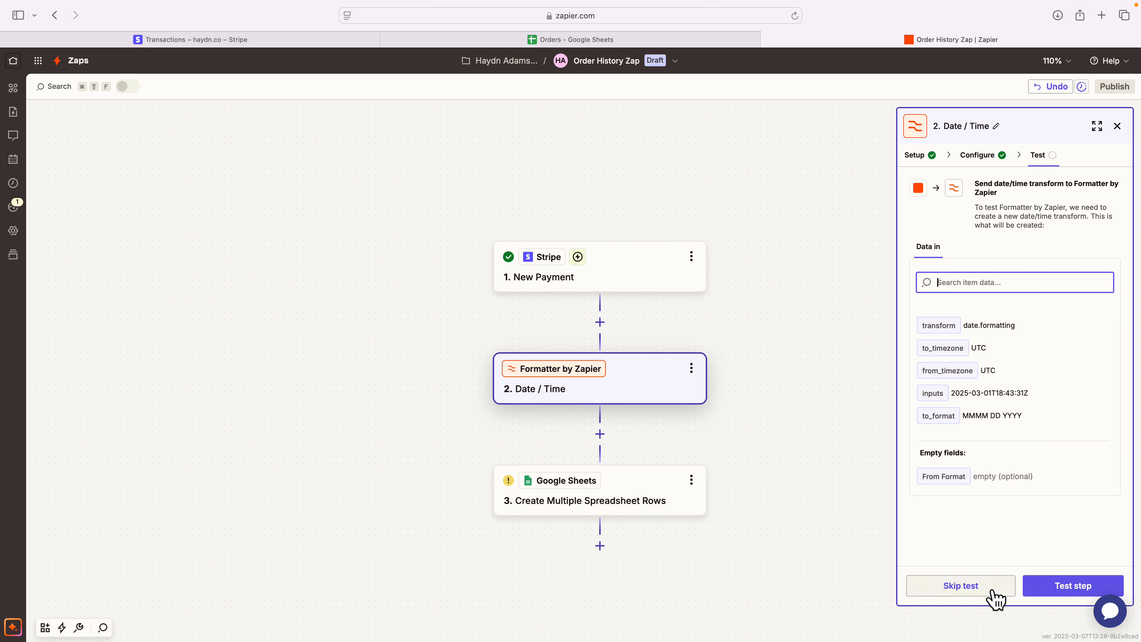
left_click(1051, 587)
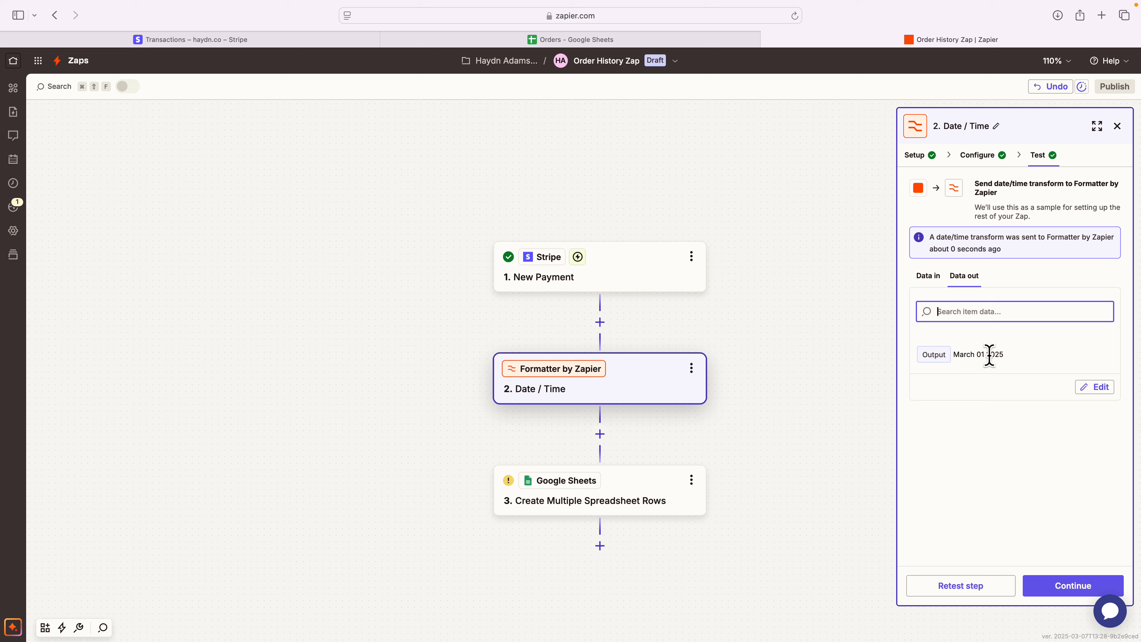
left_click(1043, 589)
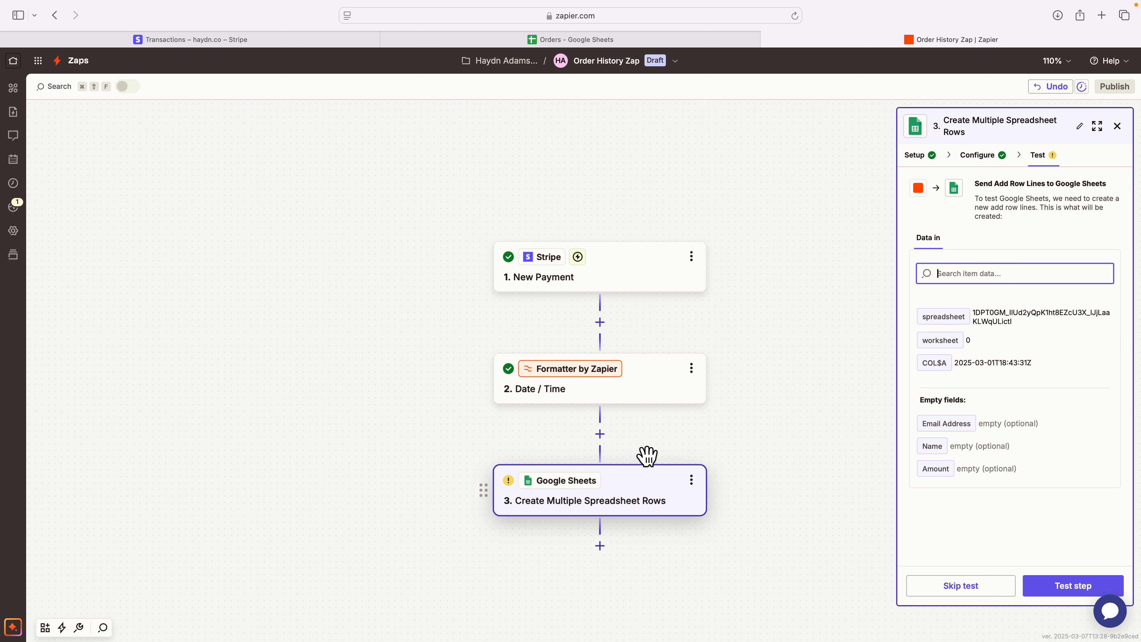
- Replace the Date row field's mapping in the Google Sheets step with the Date / Time formatter's Output value
left_click(986, 161)
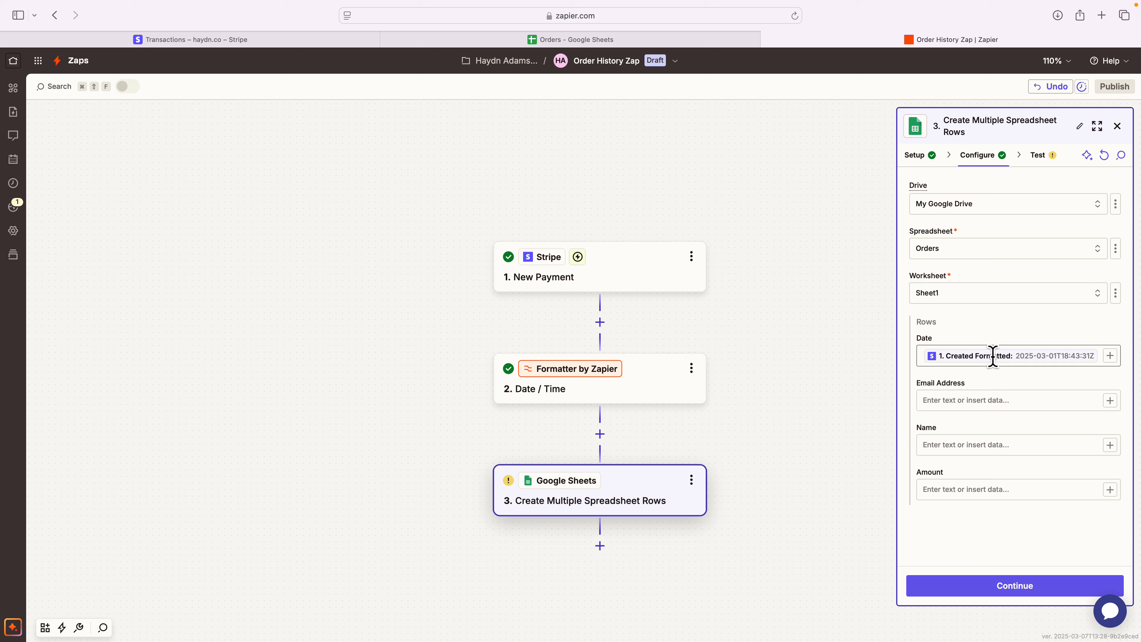
left_click(1099, 355)
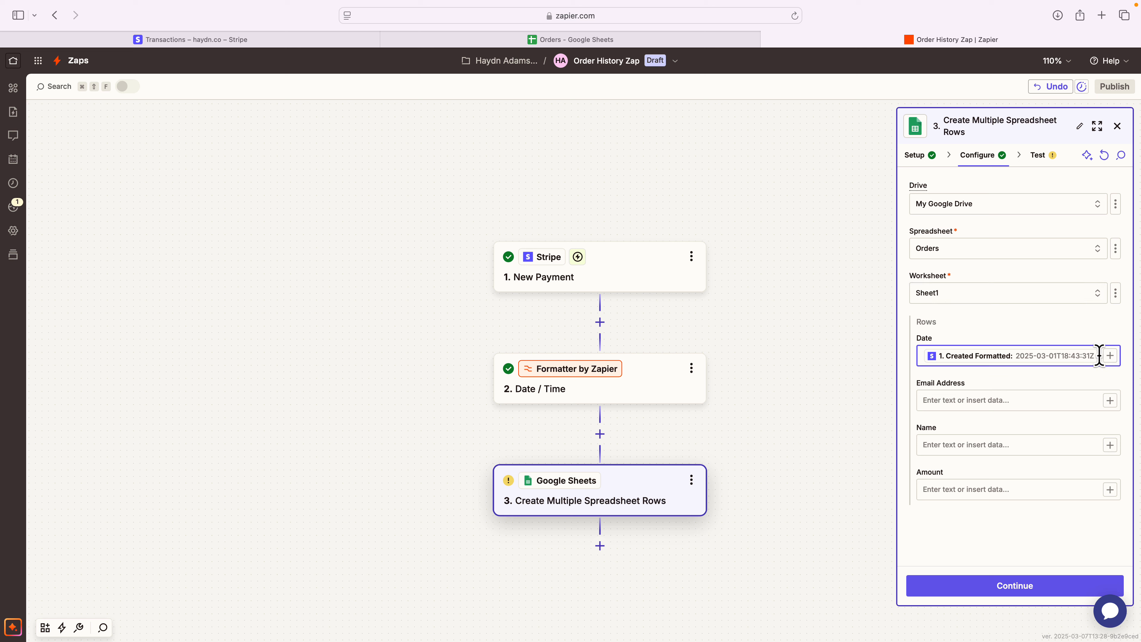
key("BackSpace")
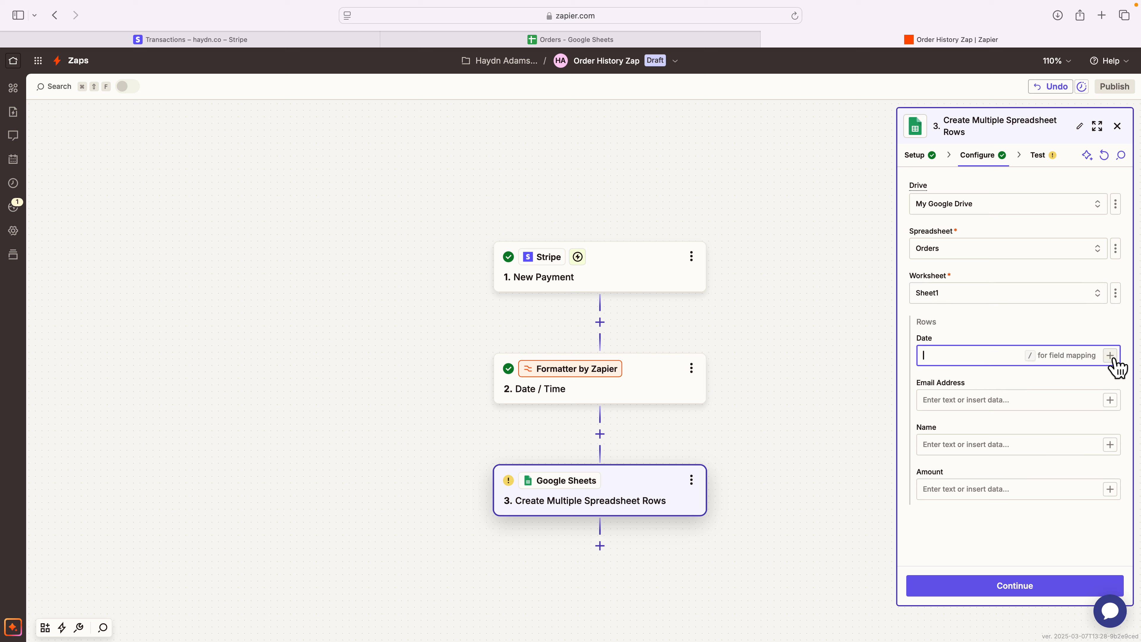
left_click(1110, 356)
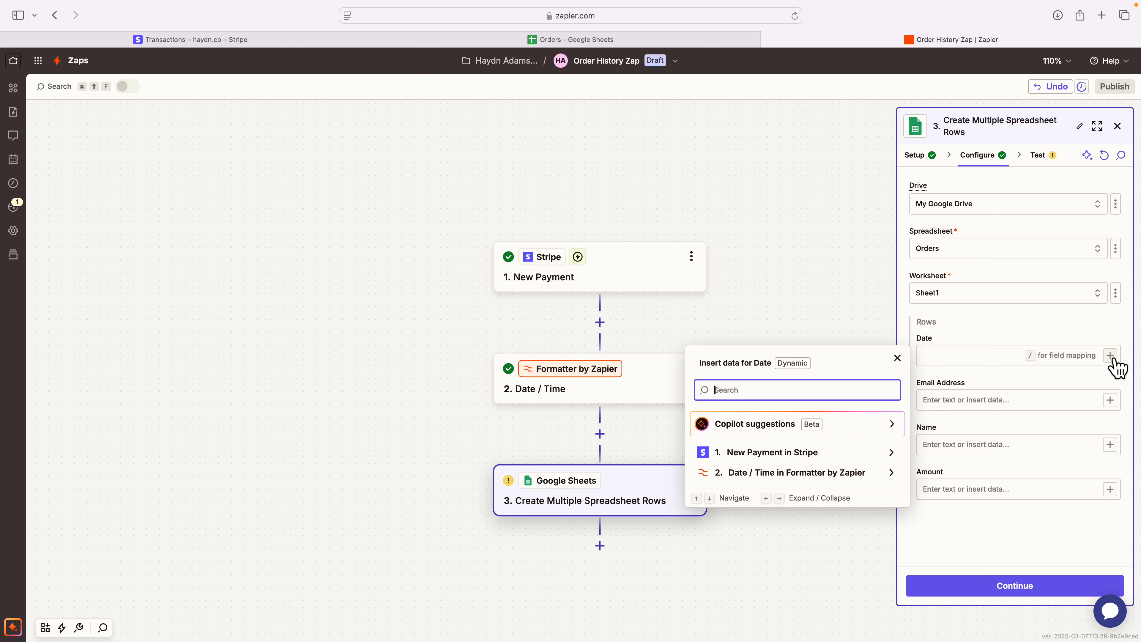
left_click(749, 475)
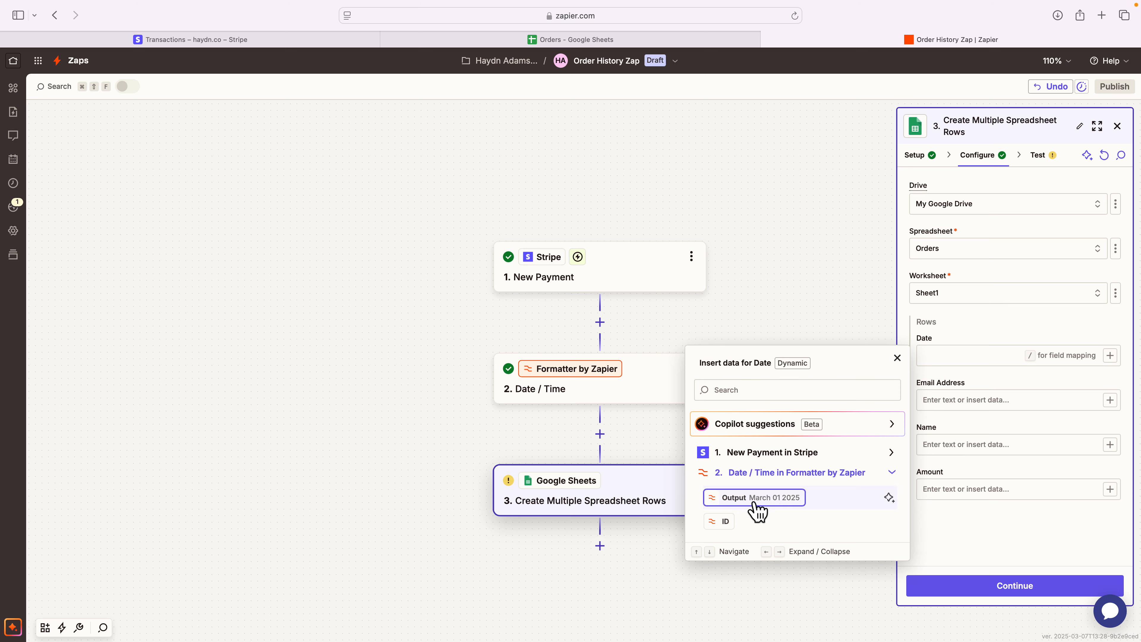
left_click(757, 498)
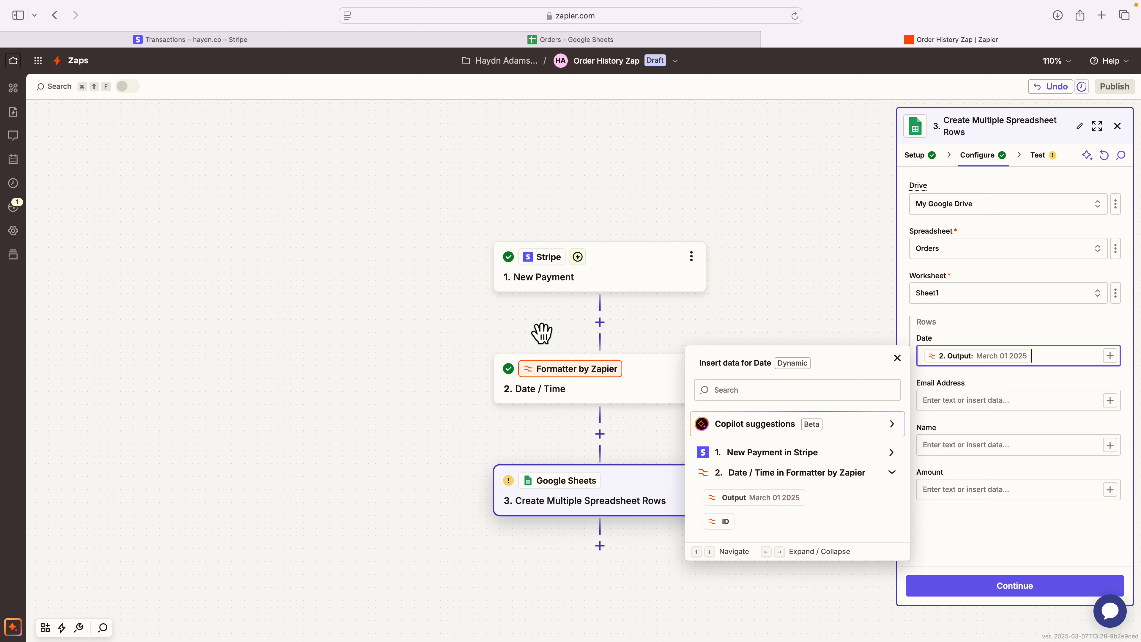
left_click(463, 329)
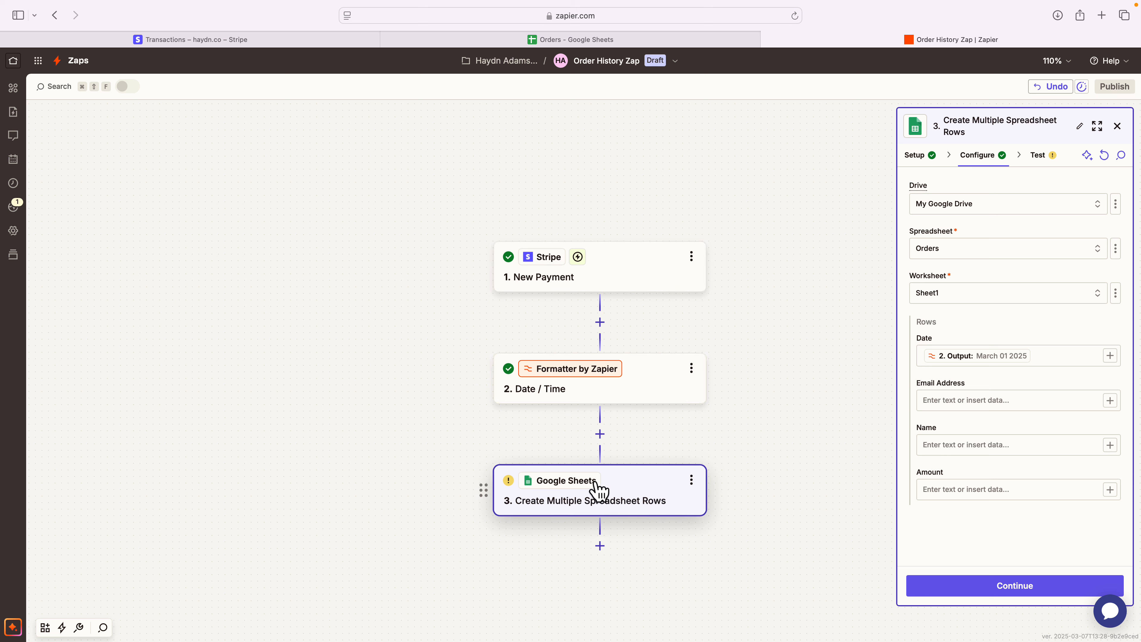
- Map the Email Address row field to Customer Email from the Stripe New Payment step
left_click(966, 400)
left_click(1110, 401)
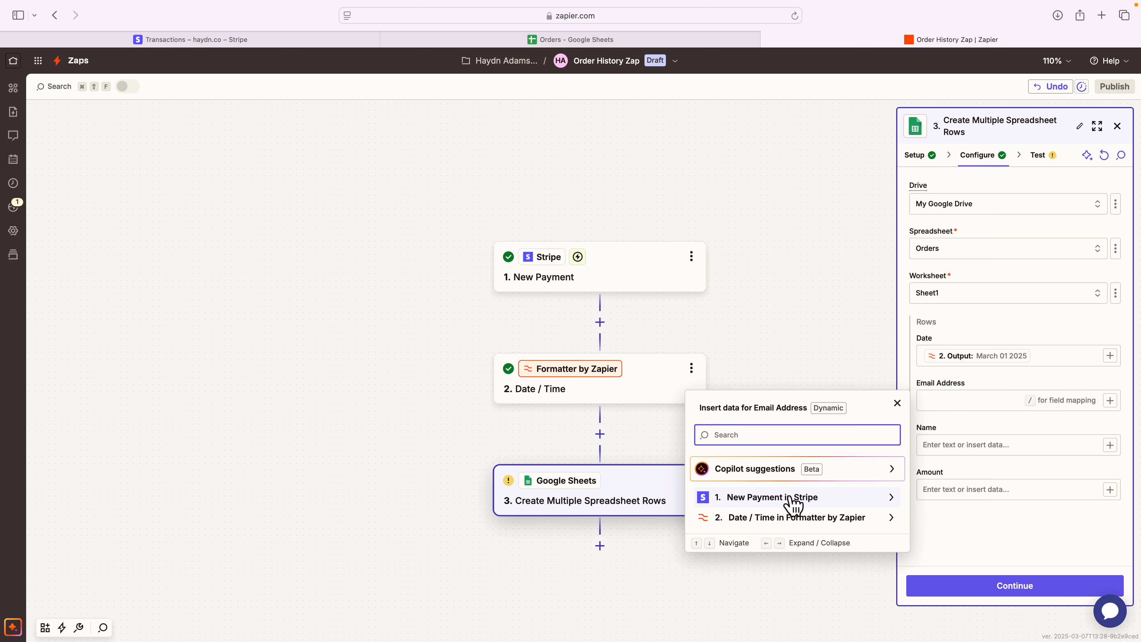
type("dgds")
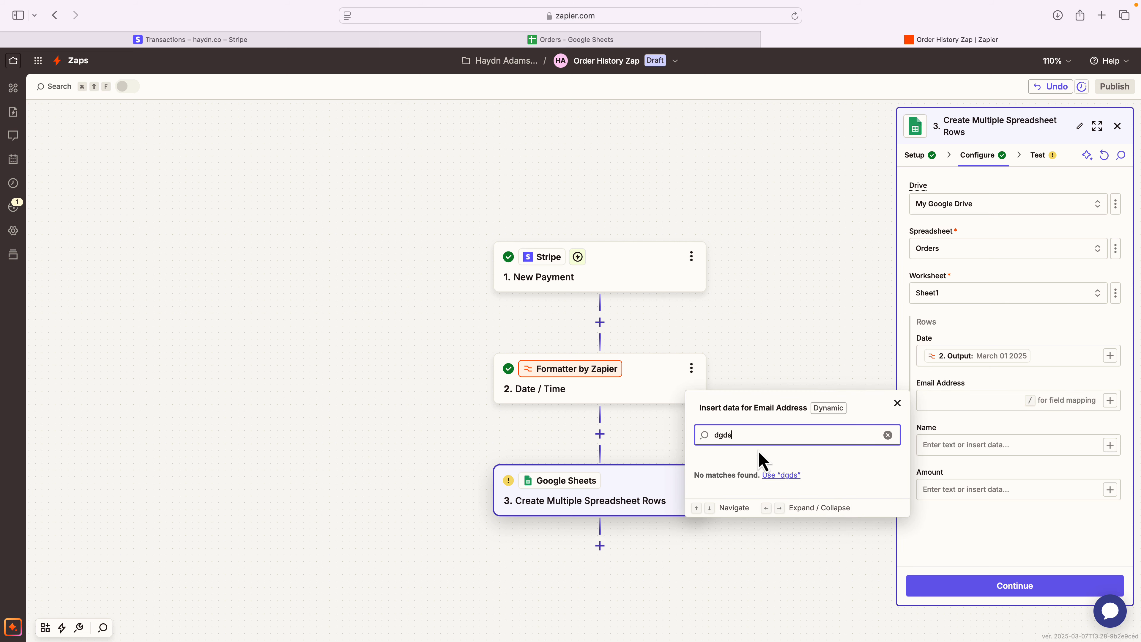
key("super+a")
key("BackSpace")
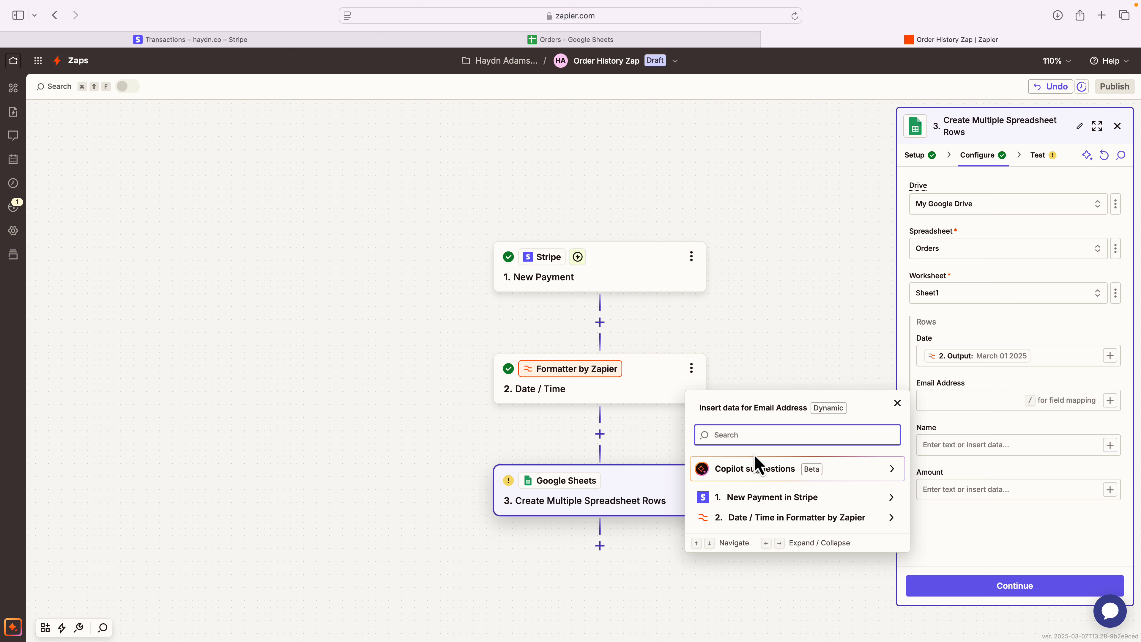
left_click(760, 496)
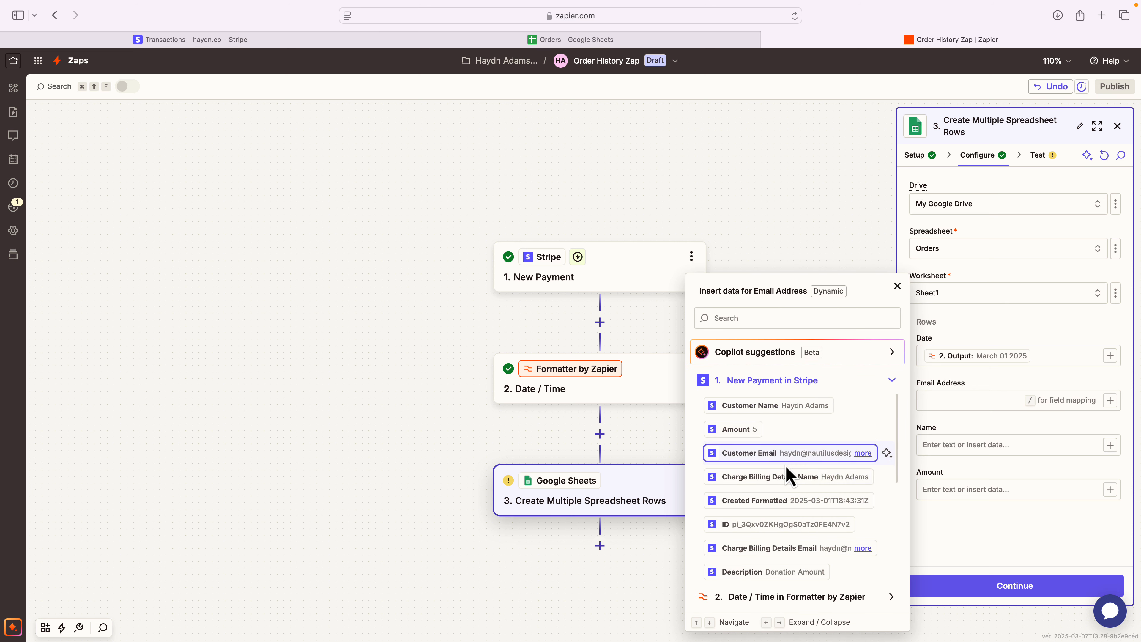
left_click(798, 463)
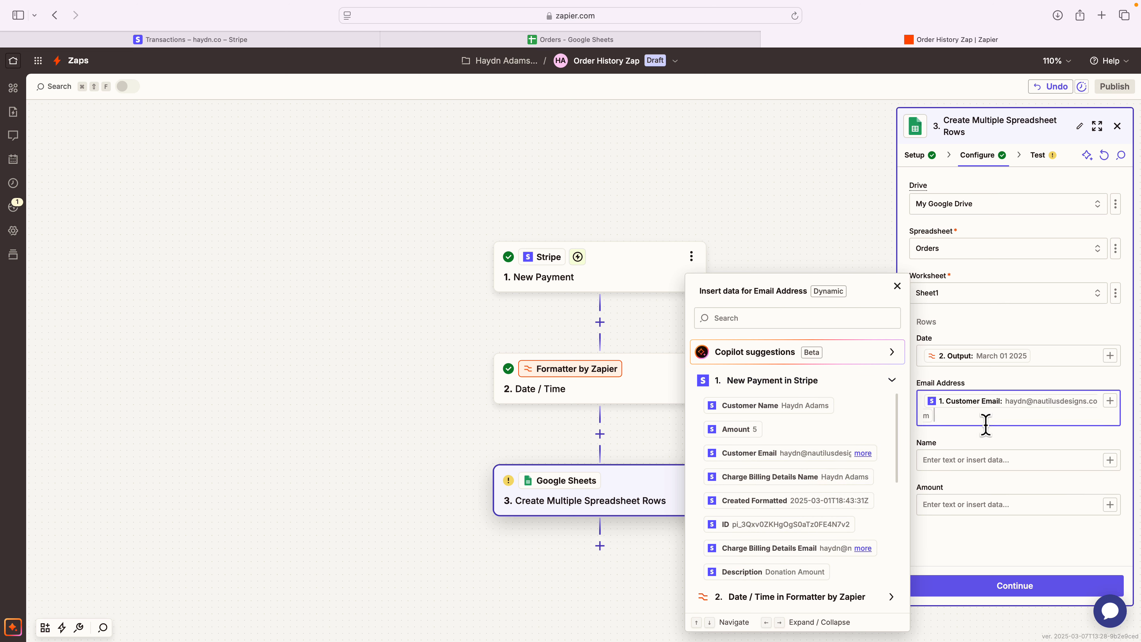
- Map the Name row field to Stripe's Customer Name and the Amount row field to Stripe's Amount
left_click(989, 459)
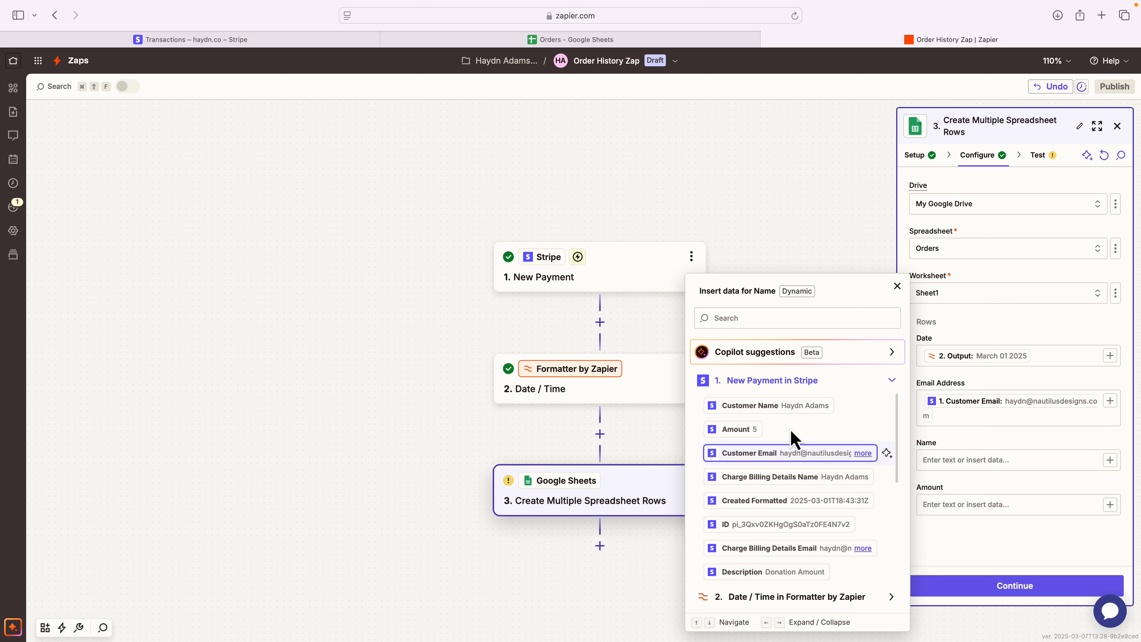
left_click(776, 408)
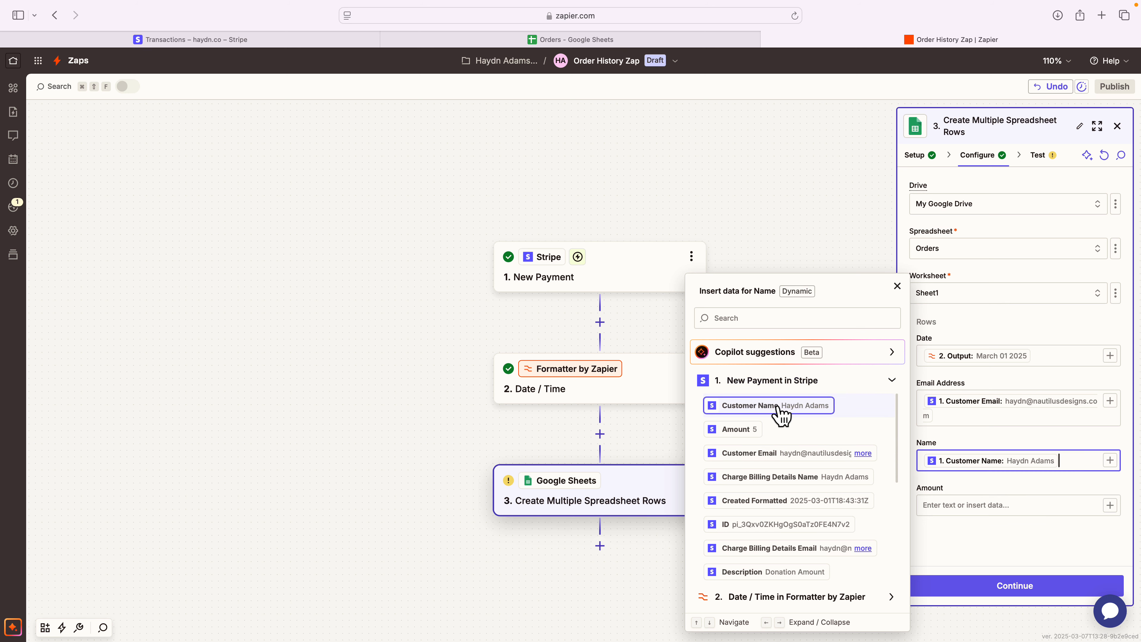
left_click(1079, 502)
left_click(1109, 505)
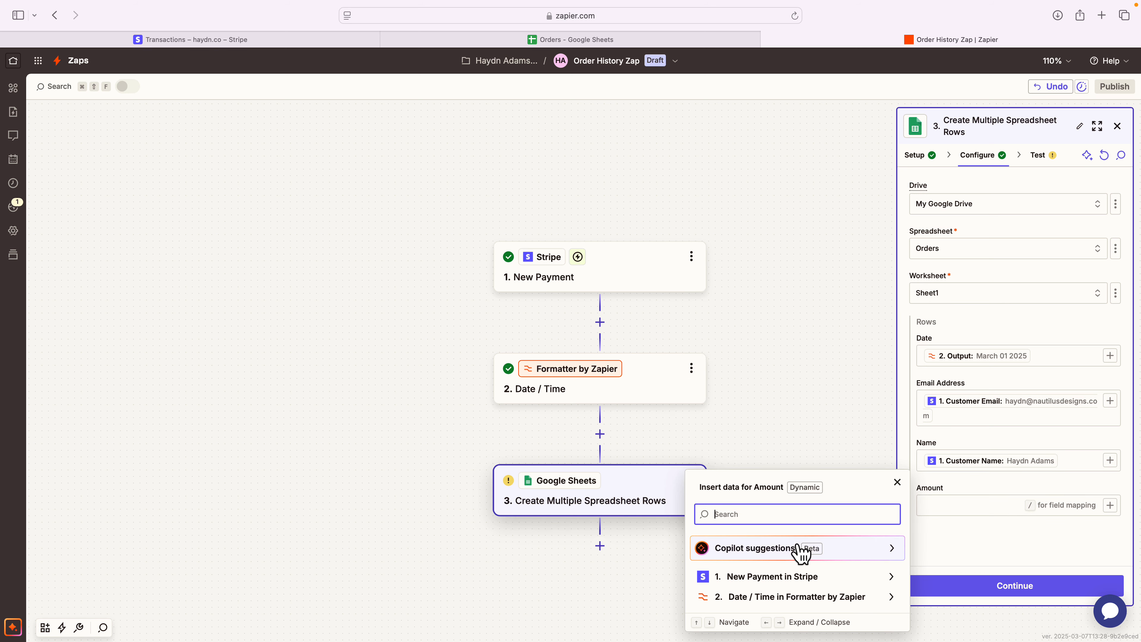
left_click(780, 576)
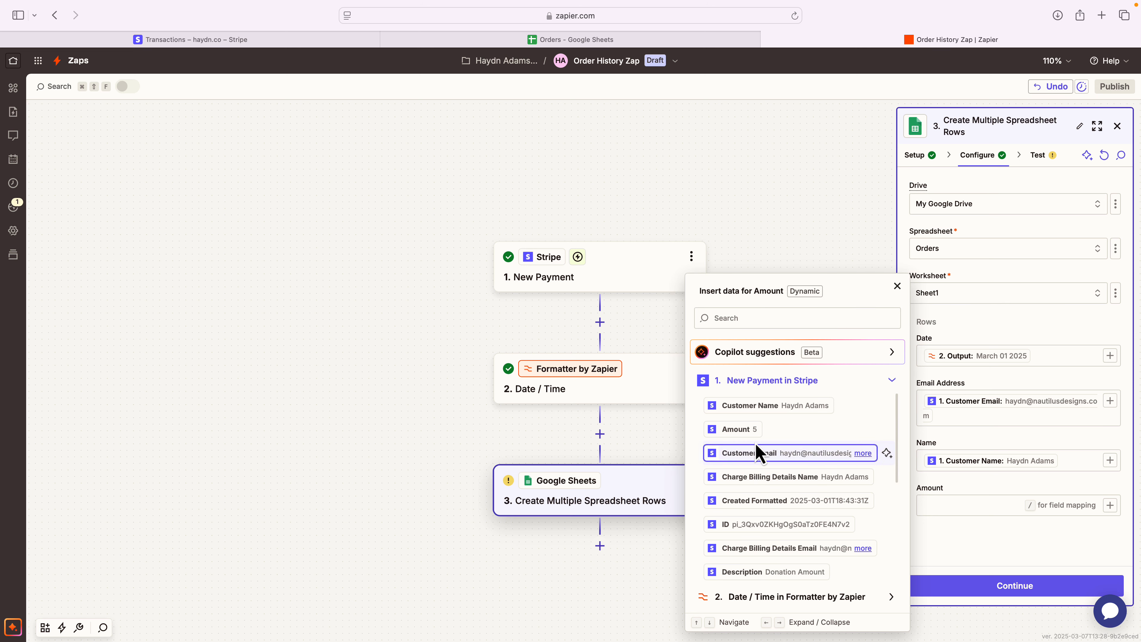
left_click(737, 430)
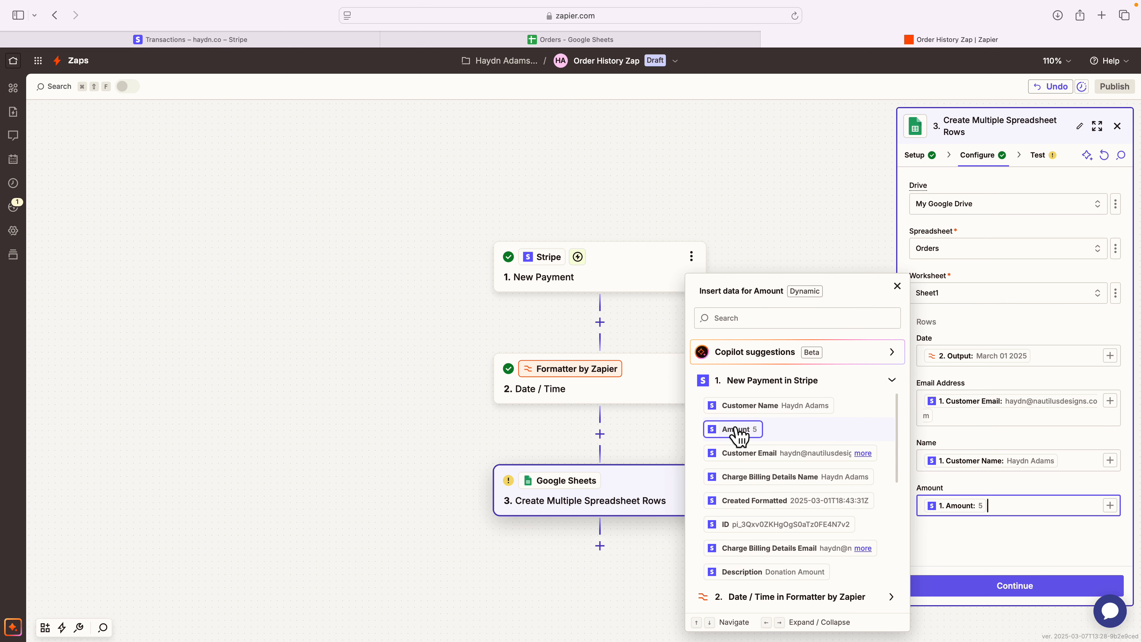
- Test the Create Multiple Spreadsheet Rows step and switch to the Orders spreadsheet in Google Sheets
left_click(985, 550)
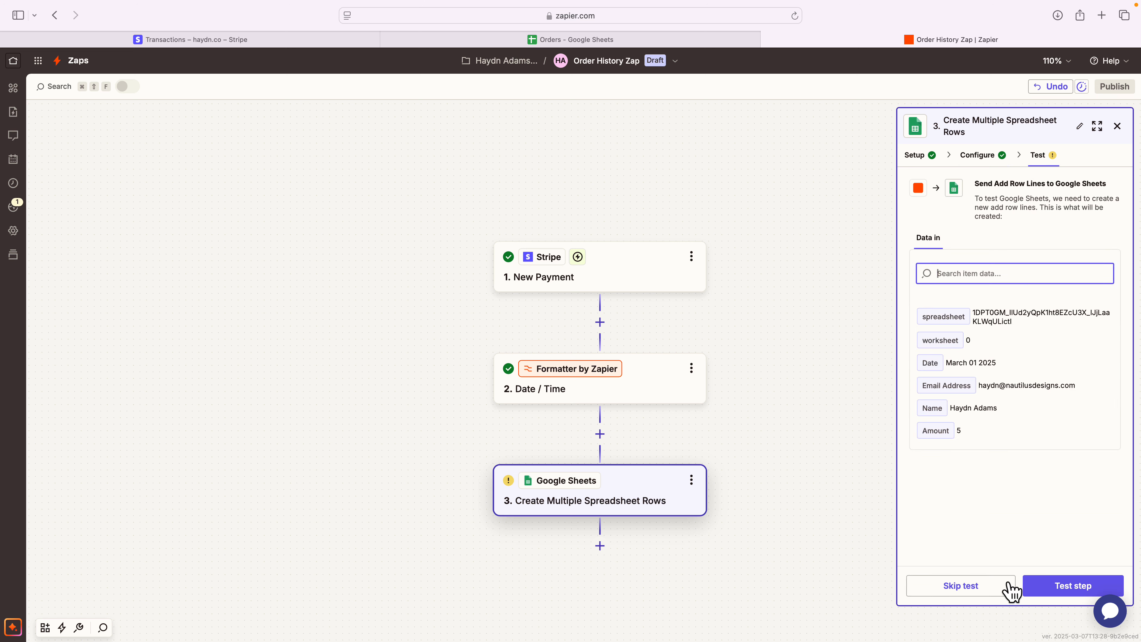
left_click(1074, 586)
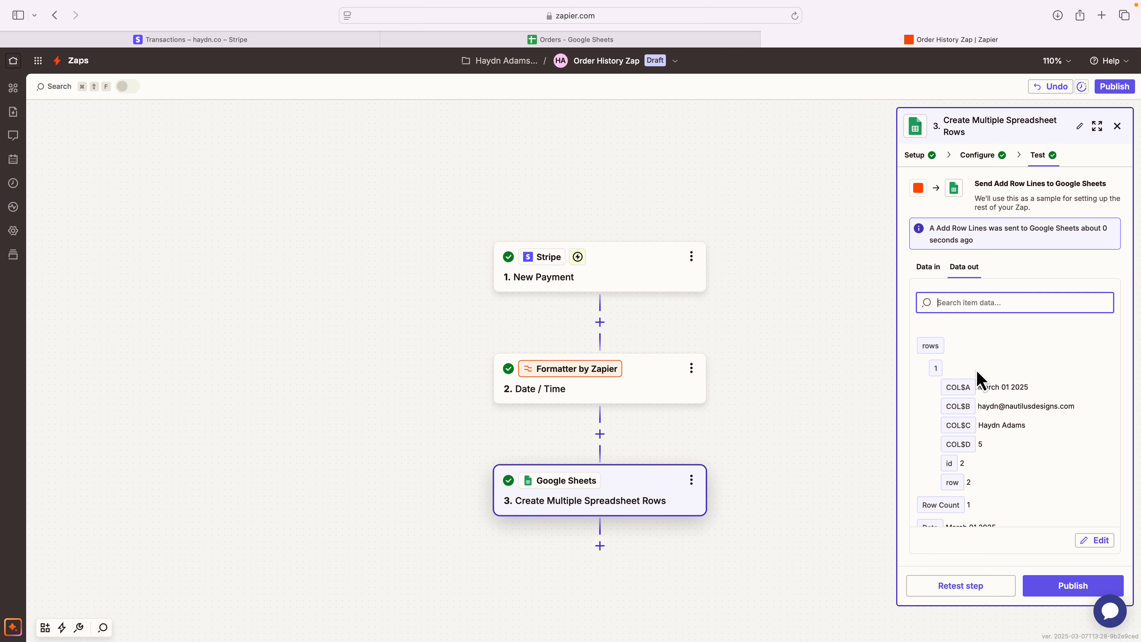
left_click(592, 41)
left_click(583, 255)
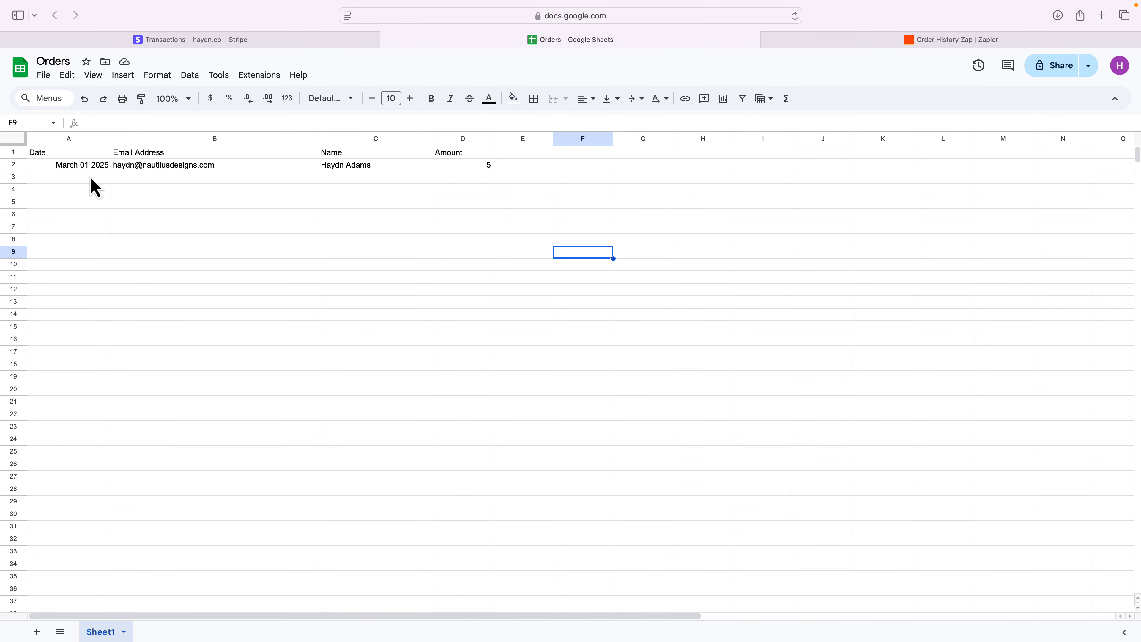
- Check the date, email, name and amount in row 2 of Orders, view the Stripe transactions, and return to the Zap
left_click(70, 170)
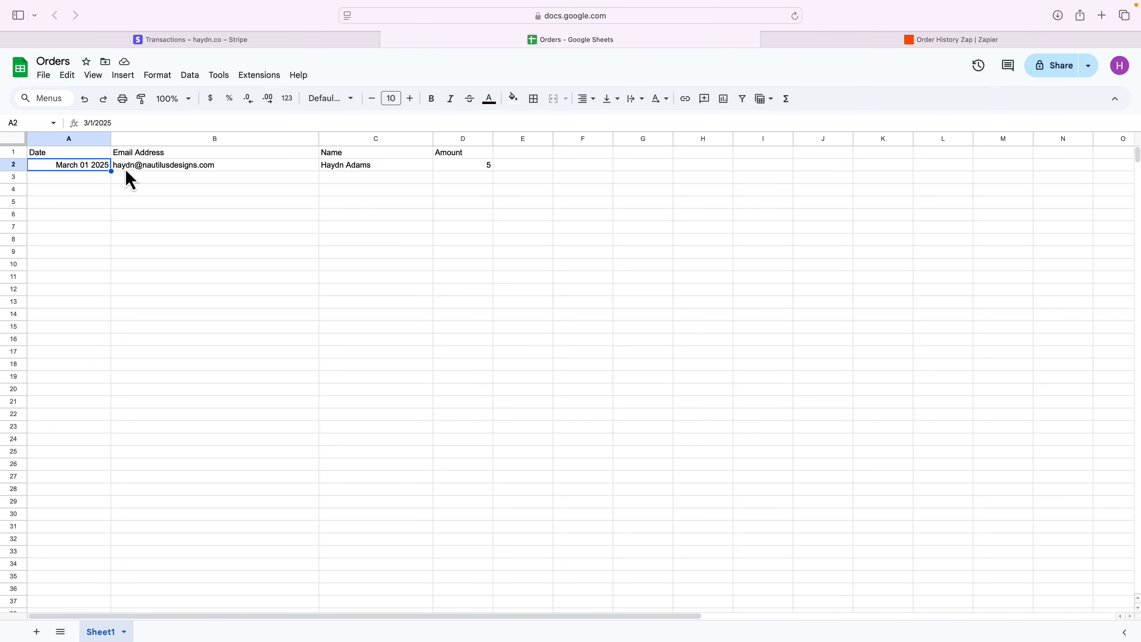
left_click(138, 170)
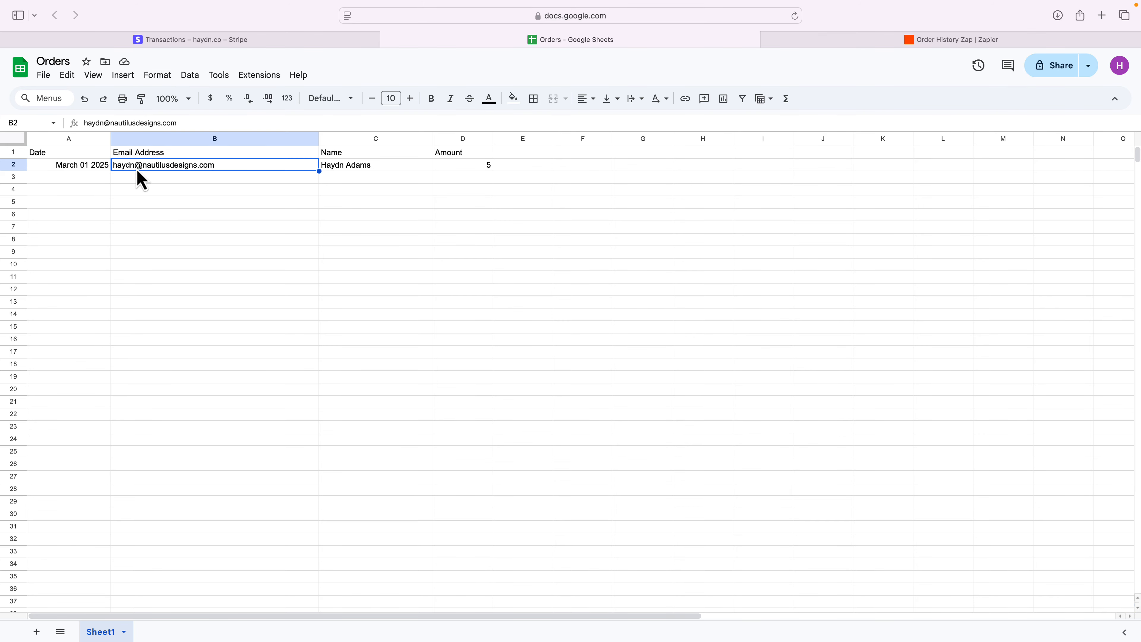
left_click(354, 173)
left_click(483, 175)
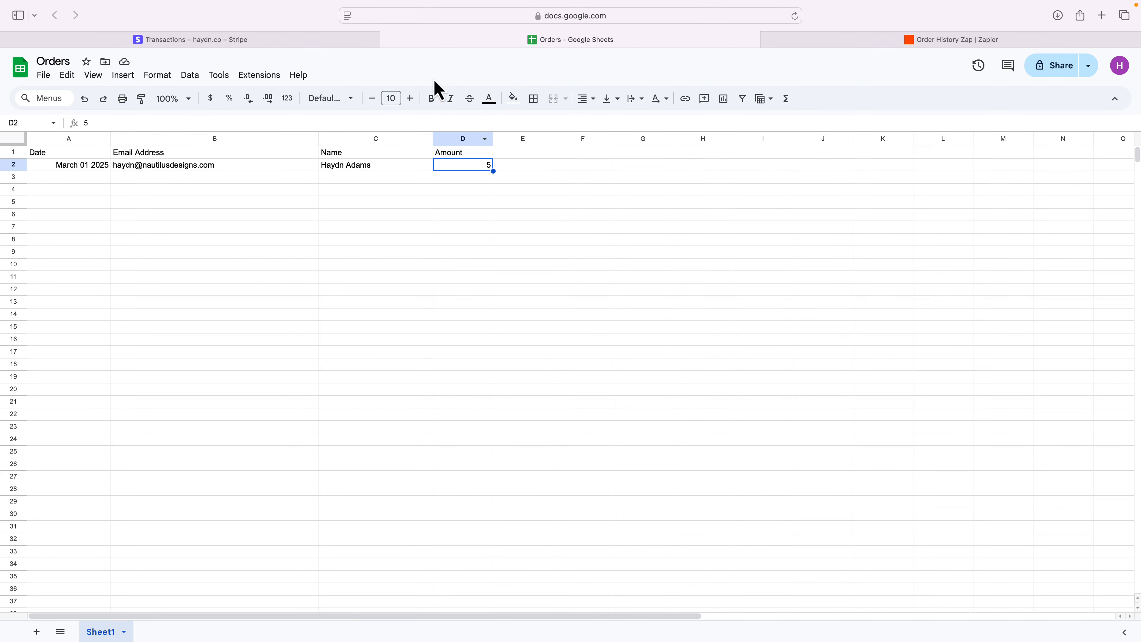
left_click(340, 44)
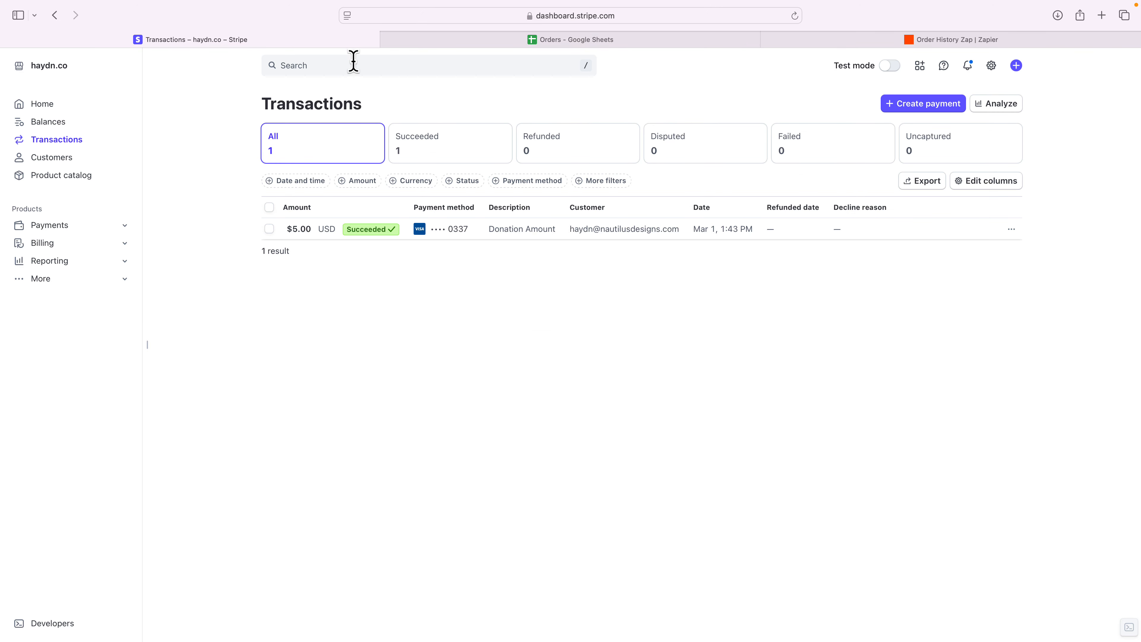
left_click(880, 43)
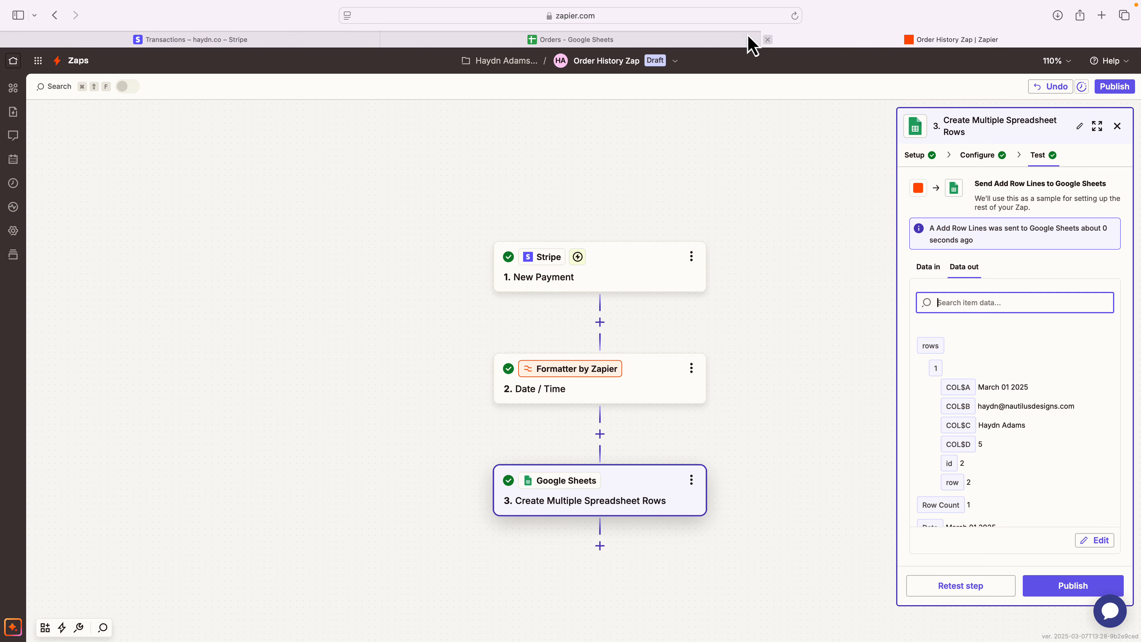